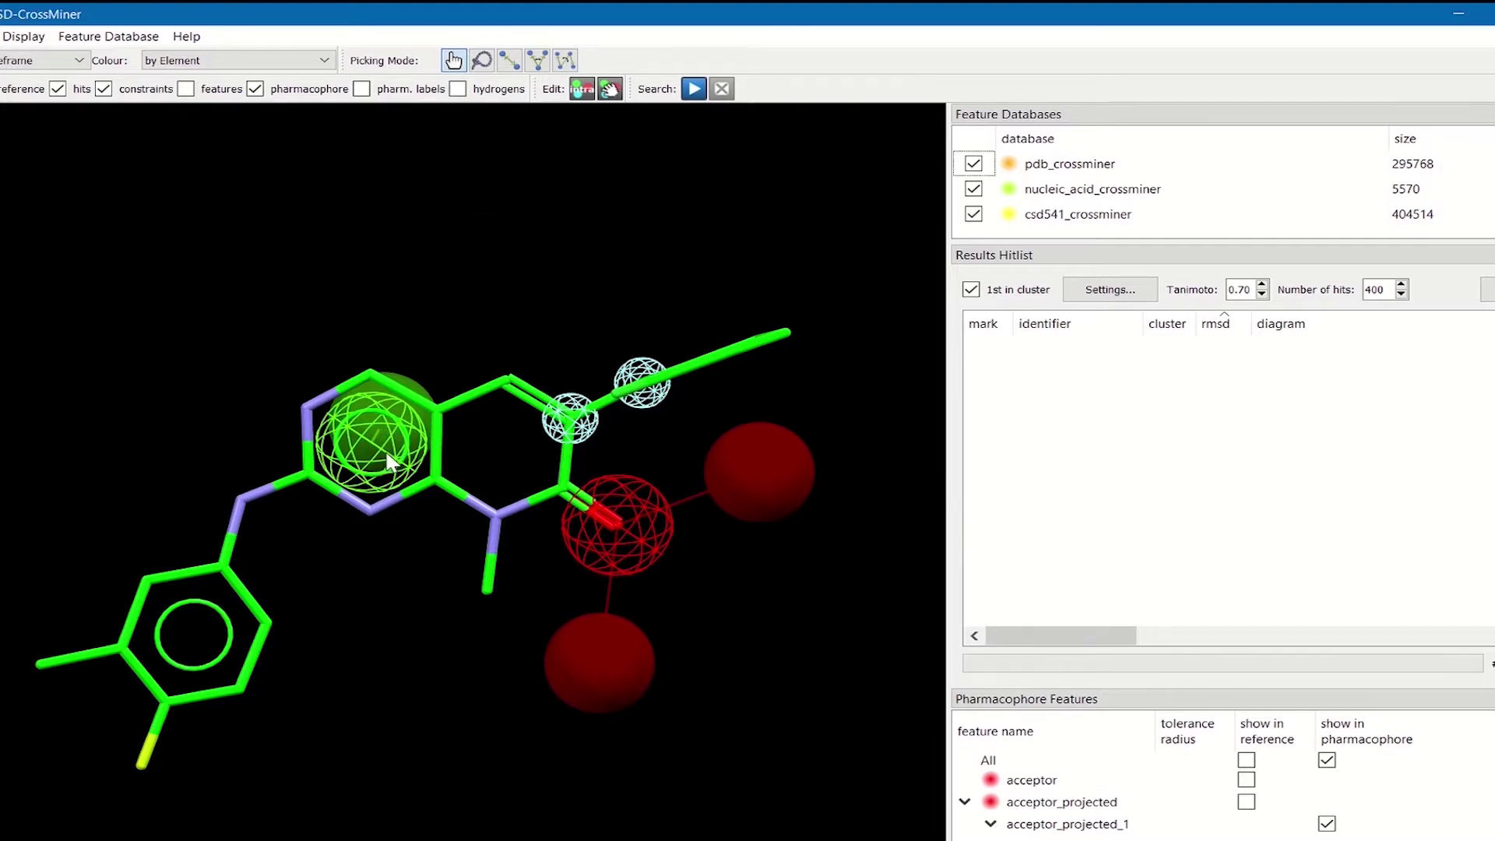
Step: Briefly show and then hide the query's constraints on the reference molecule, zooming the view
left_click(185, 88)
left_click(185, 88)
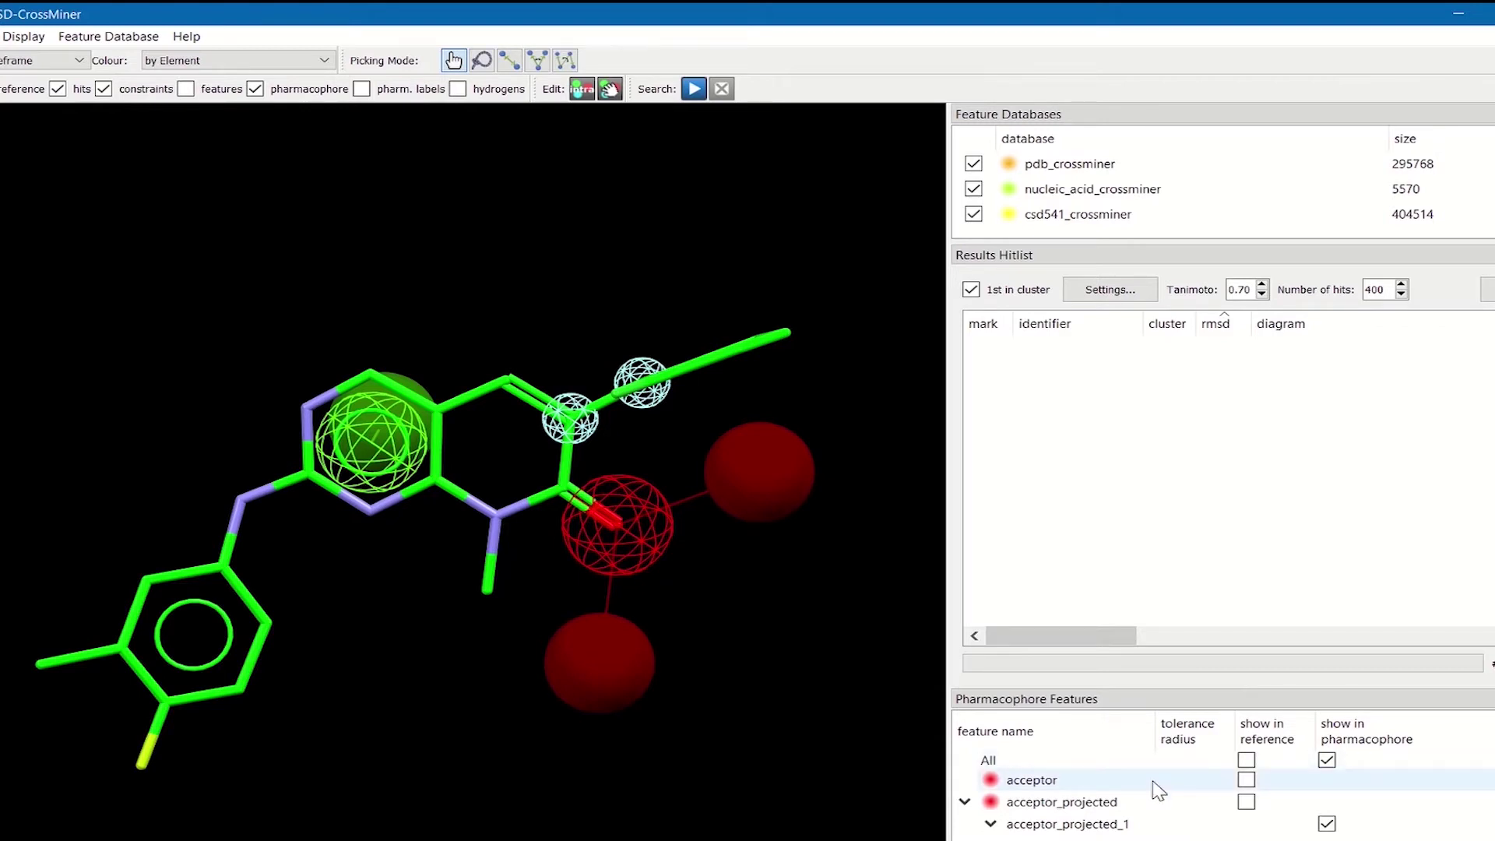
scroll(1158, 789, "down", 10)
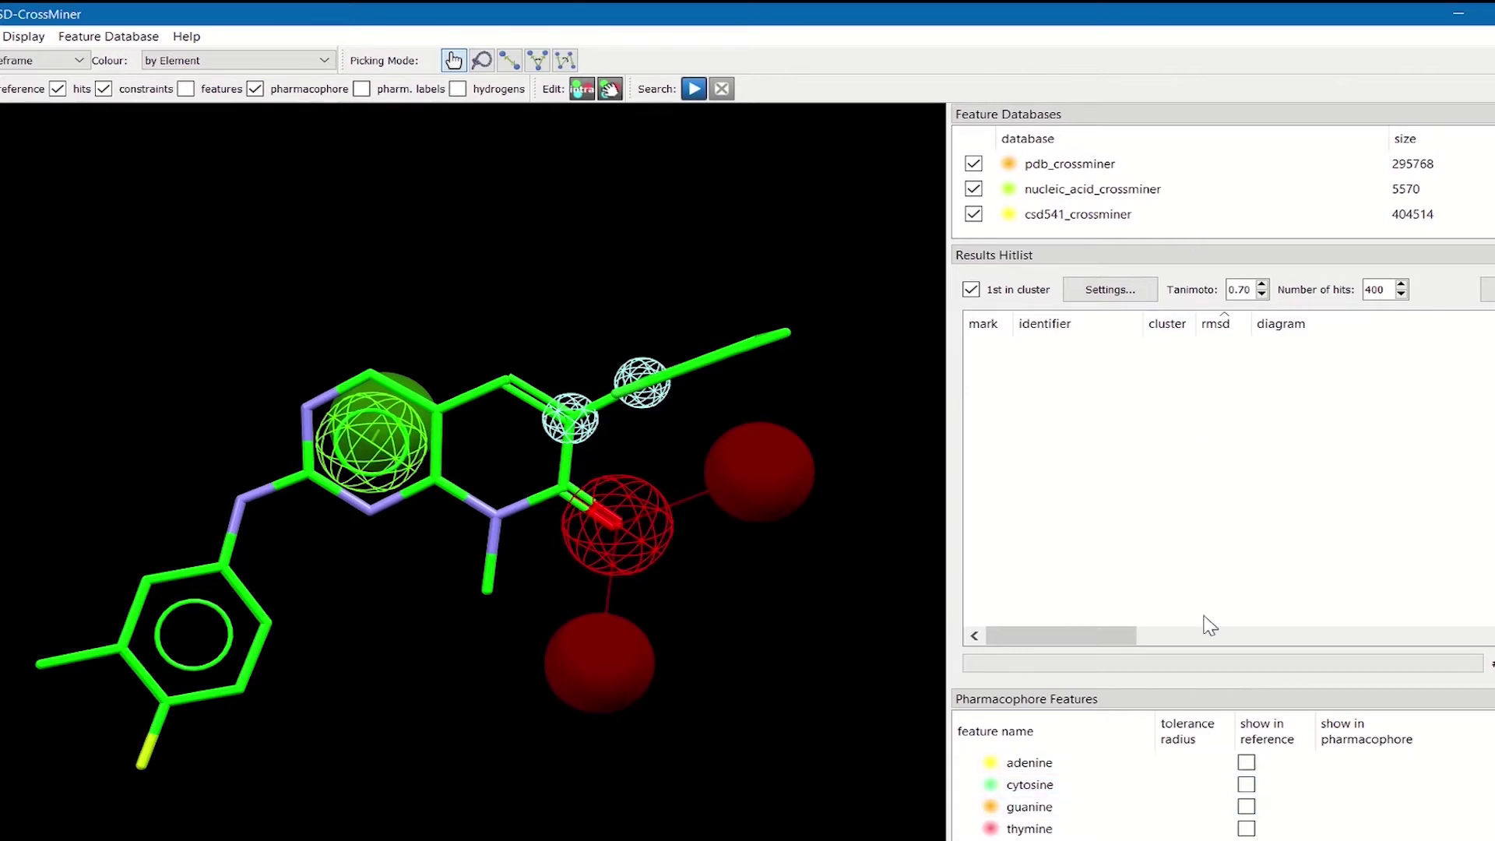
scroll(1090, 794, "down", 7)
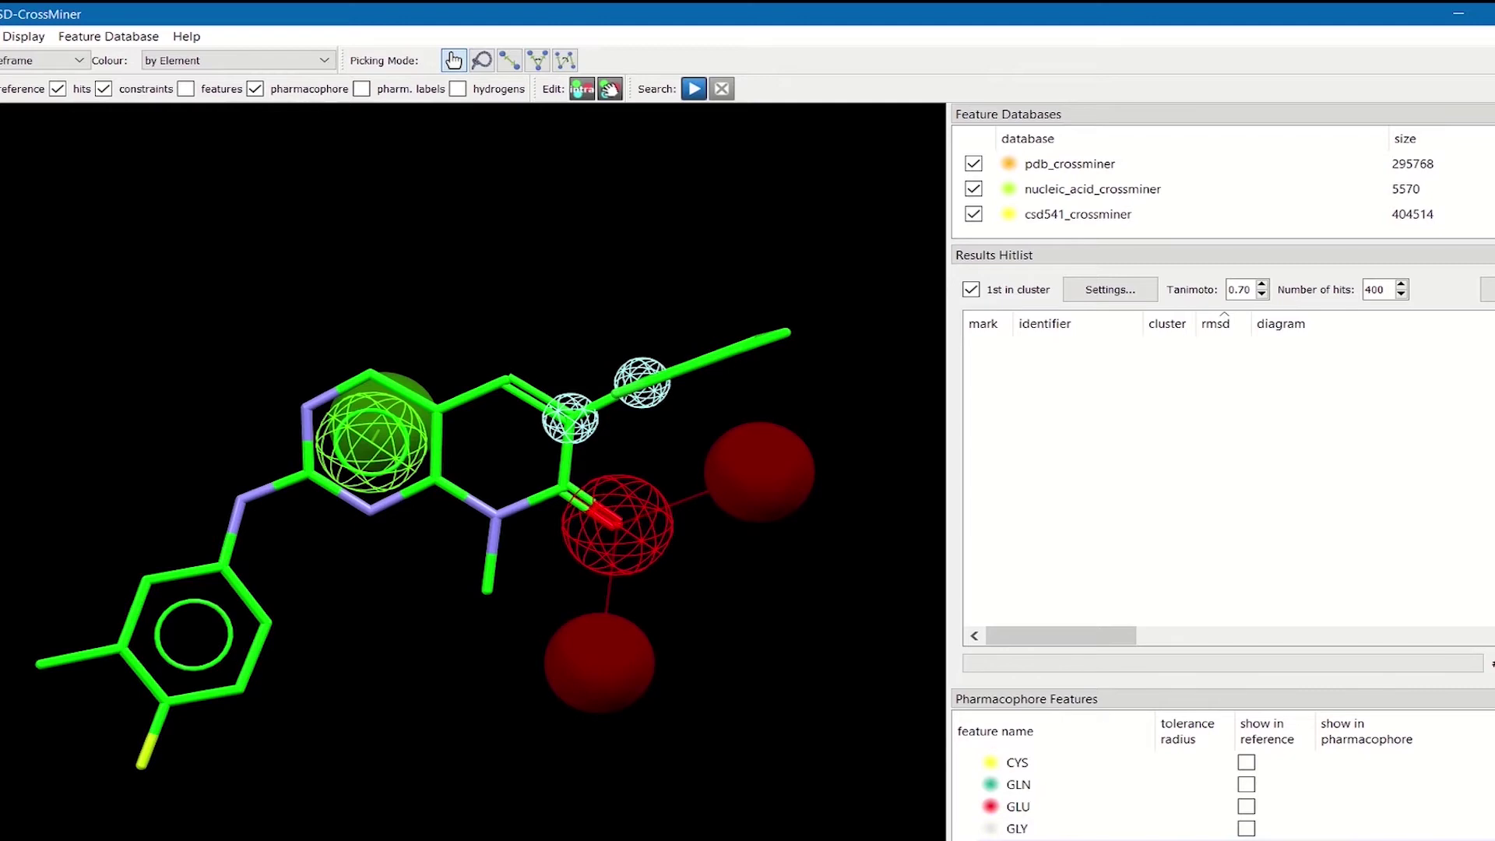
scroll(1090, 794, "down", 2)
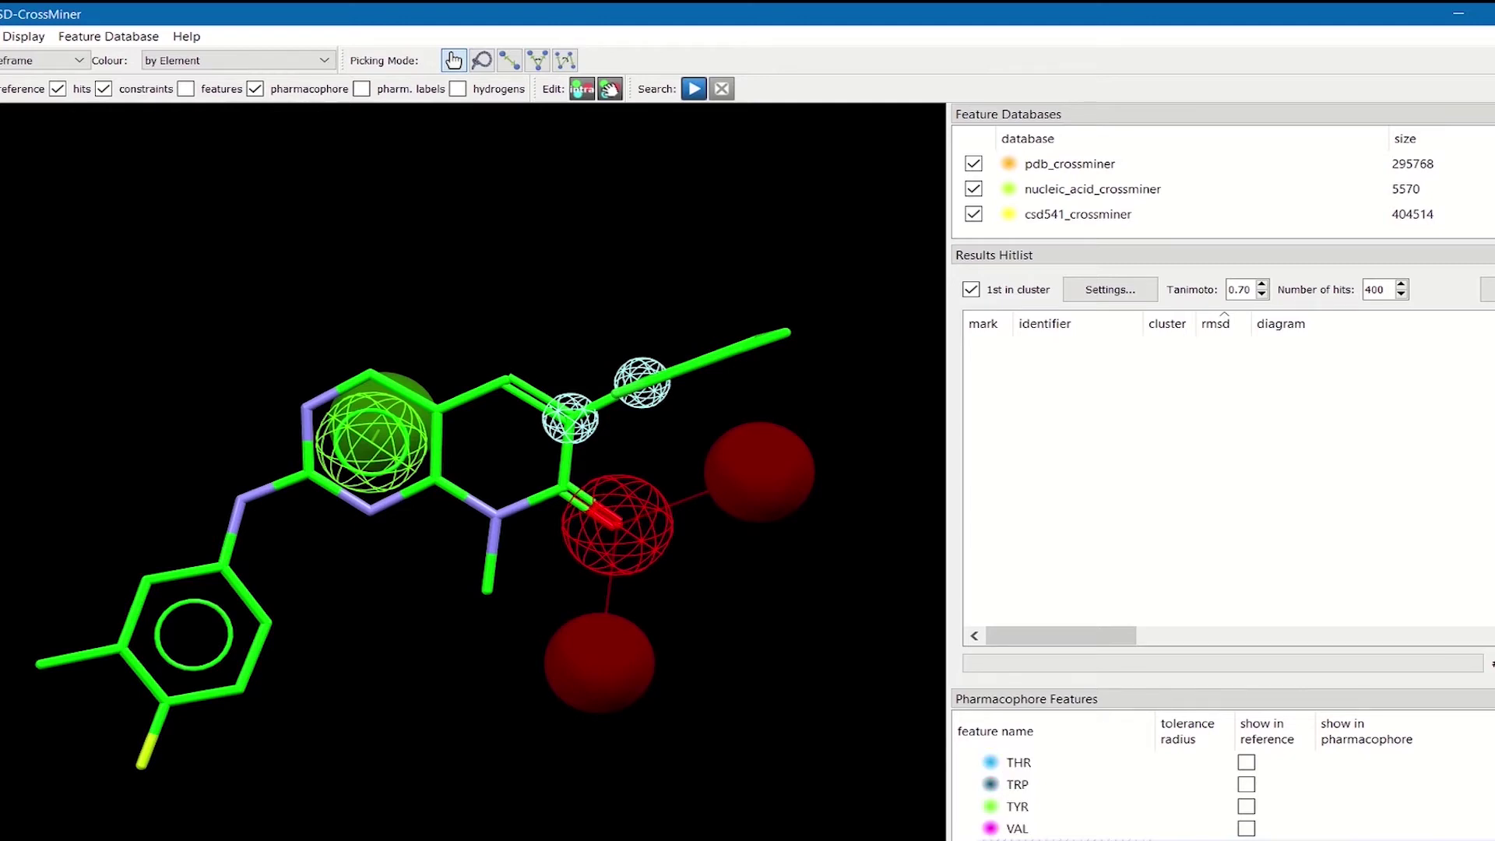
scroll(1090, 794, "up", 10)
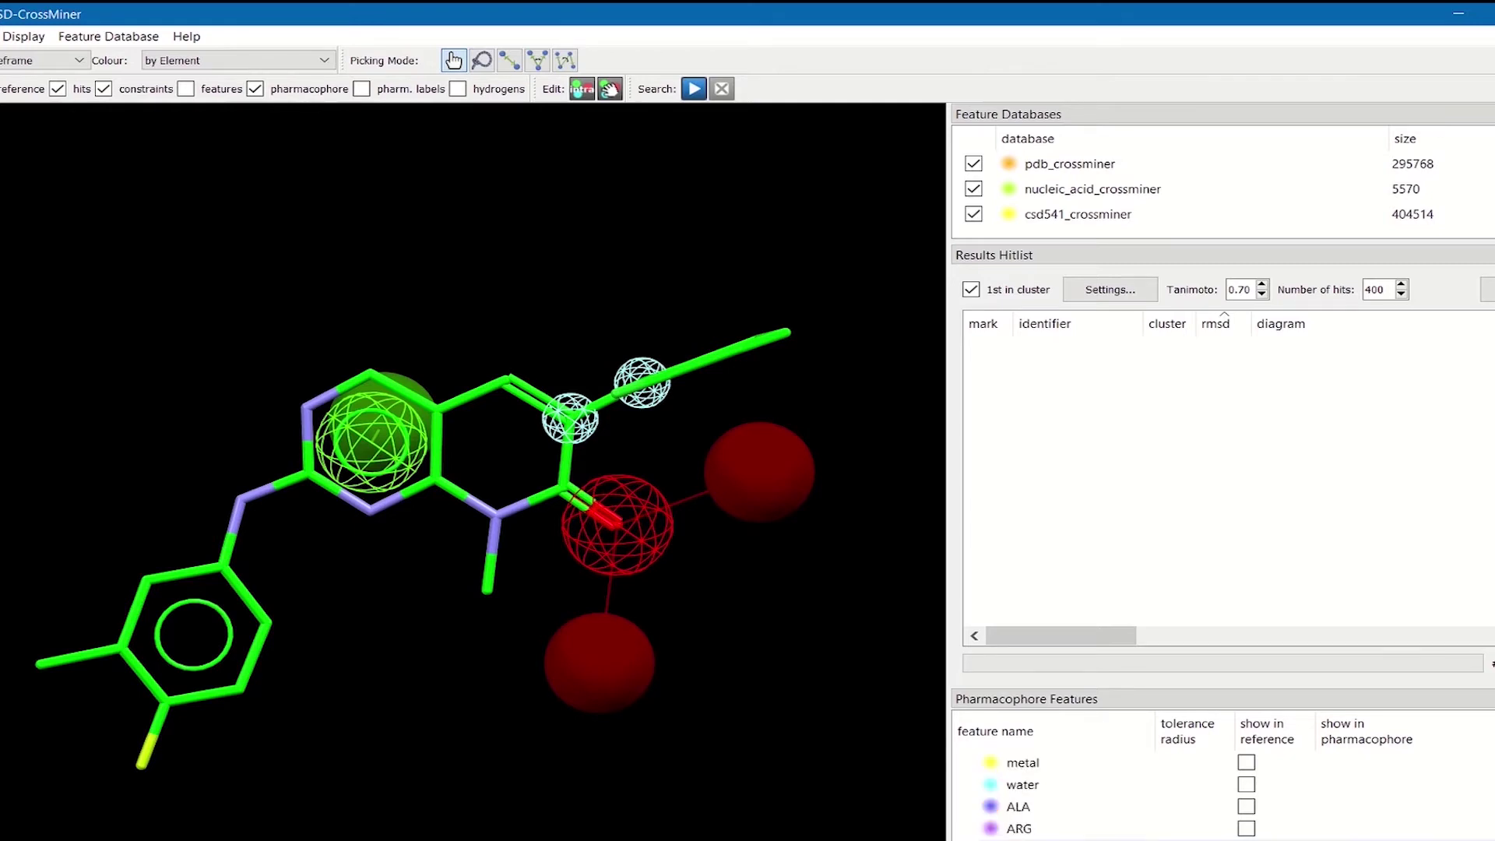
scroll(1324, 802, "up", 1)
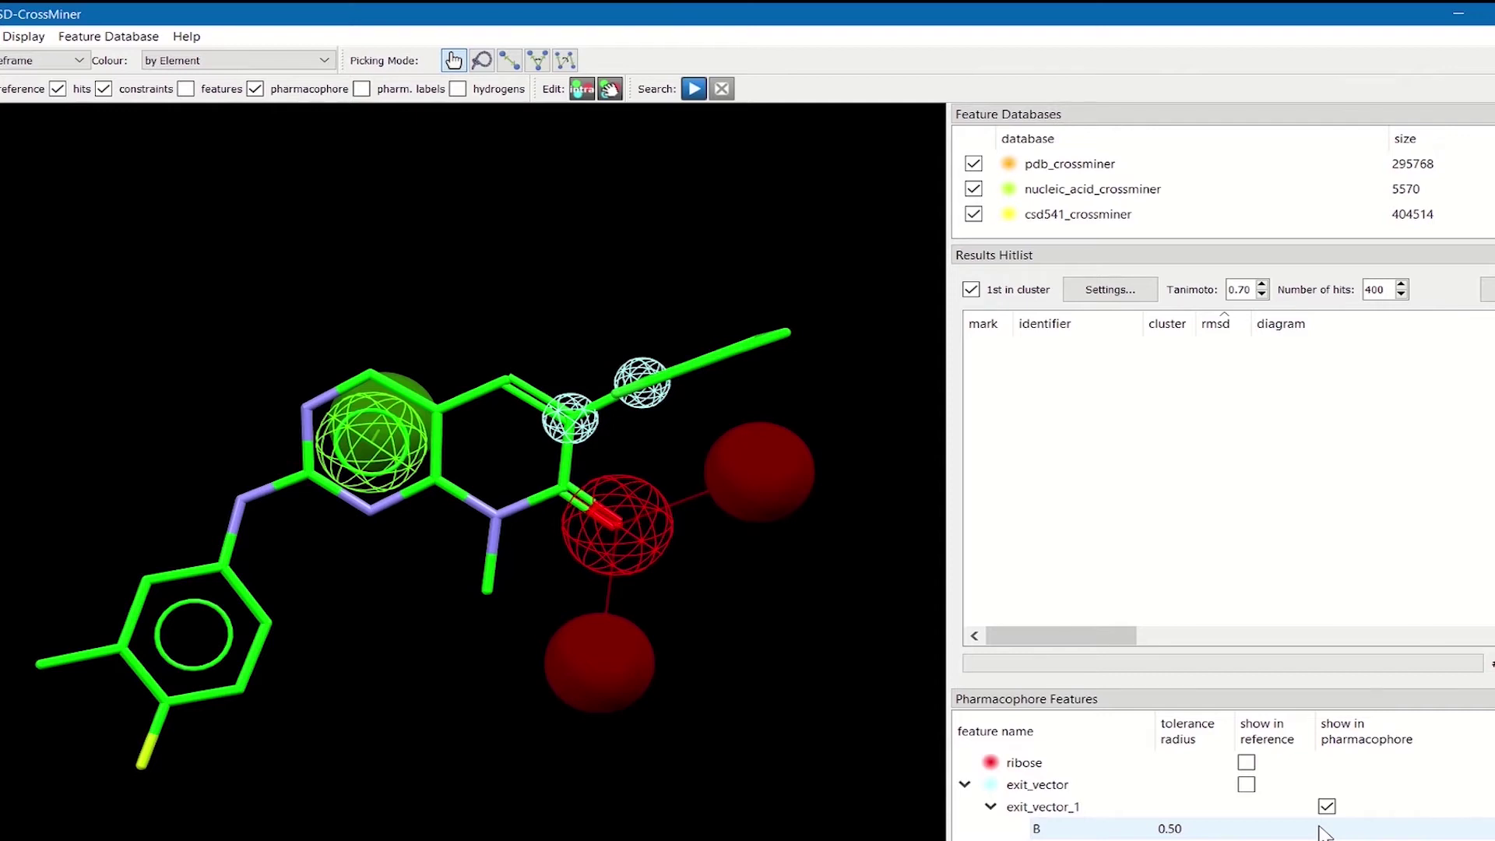
scroll(1320, 831, "down", 3)
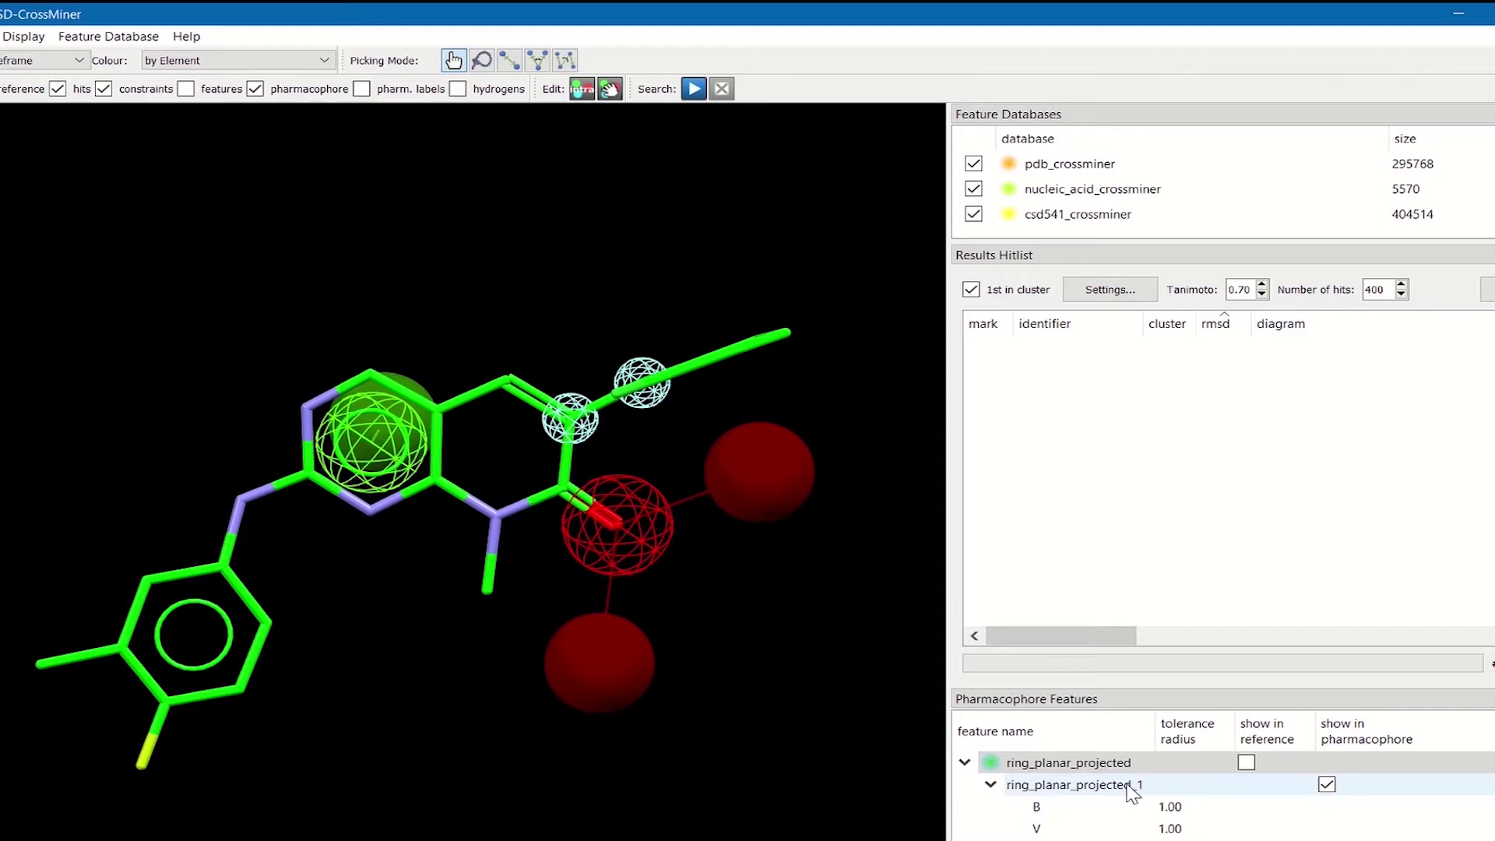
scroll(1168, 812, "up", 10)
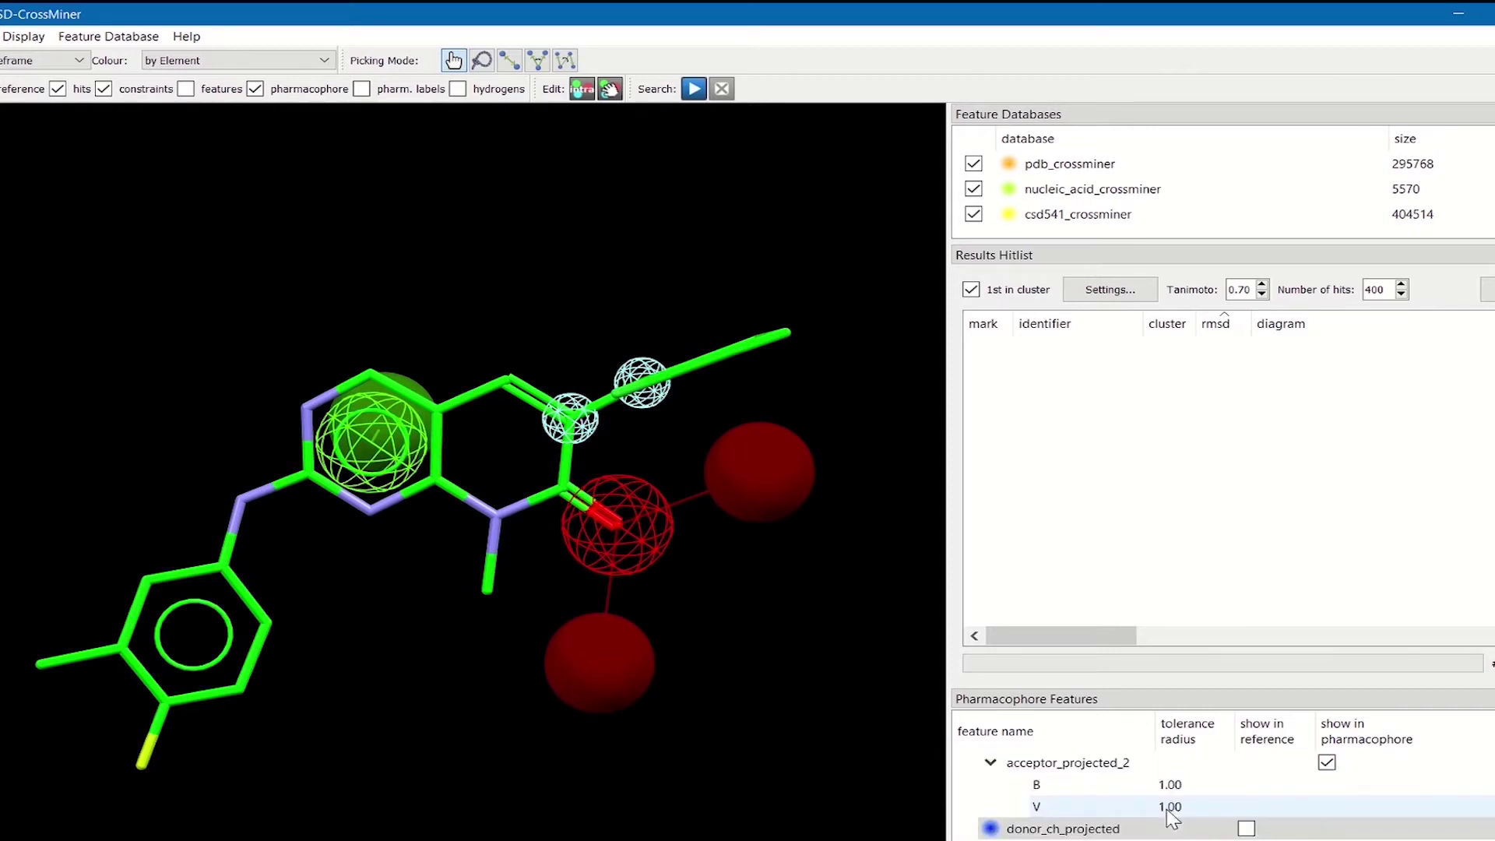
scroll(1170, 818, "down", 12)
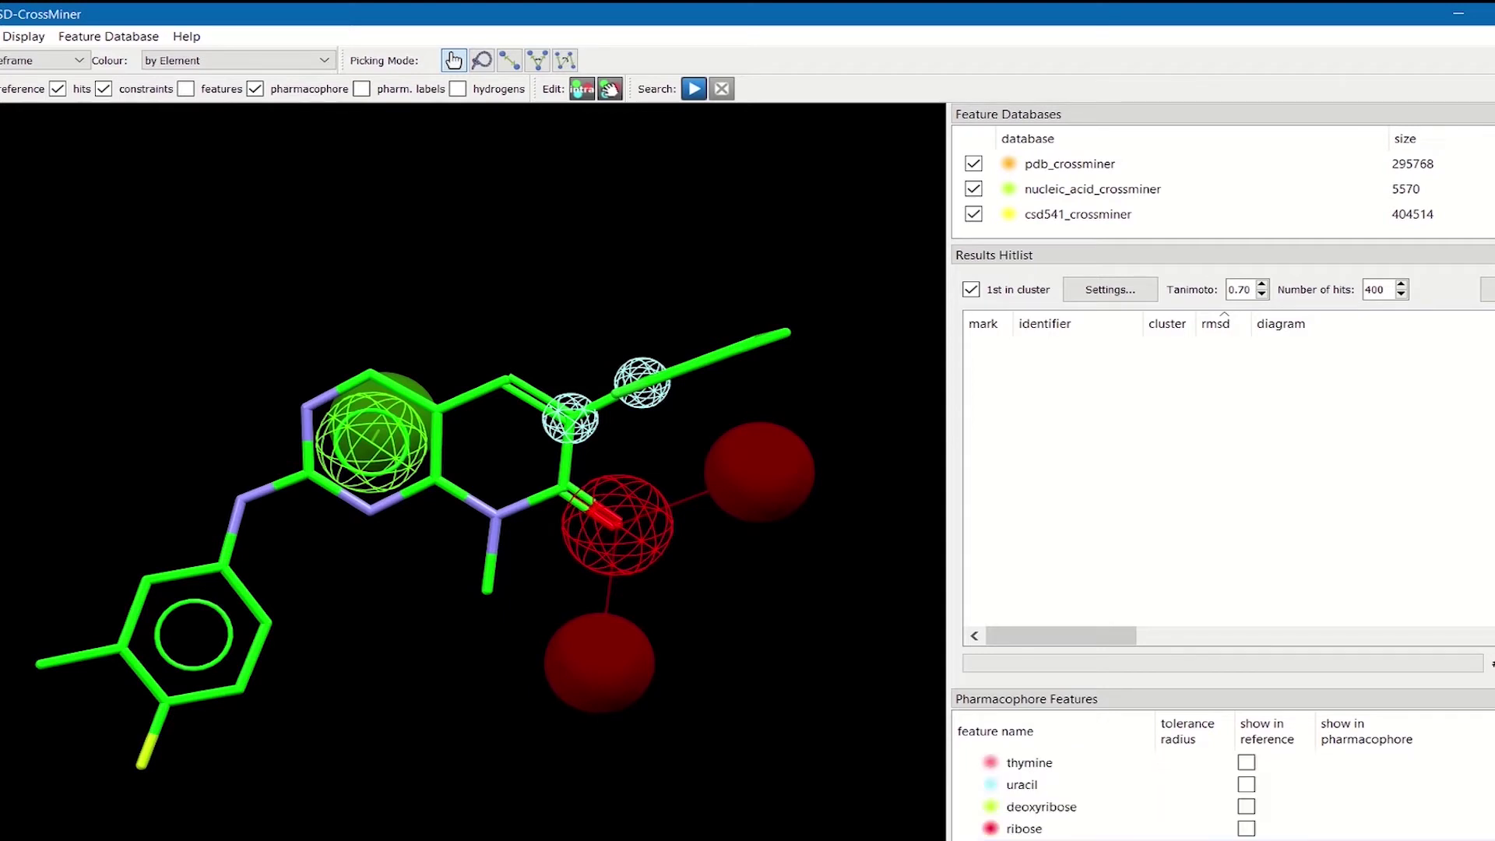
Step: Turn on the intra-feature links and rotate the molecule to see them
left_click_drag(757, 658, 784, 622)
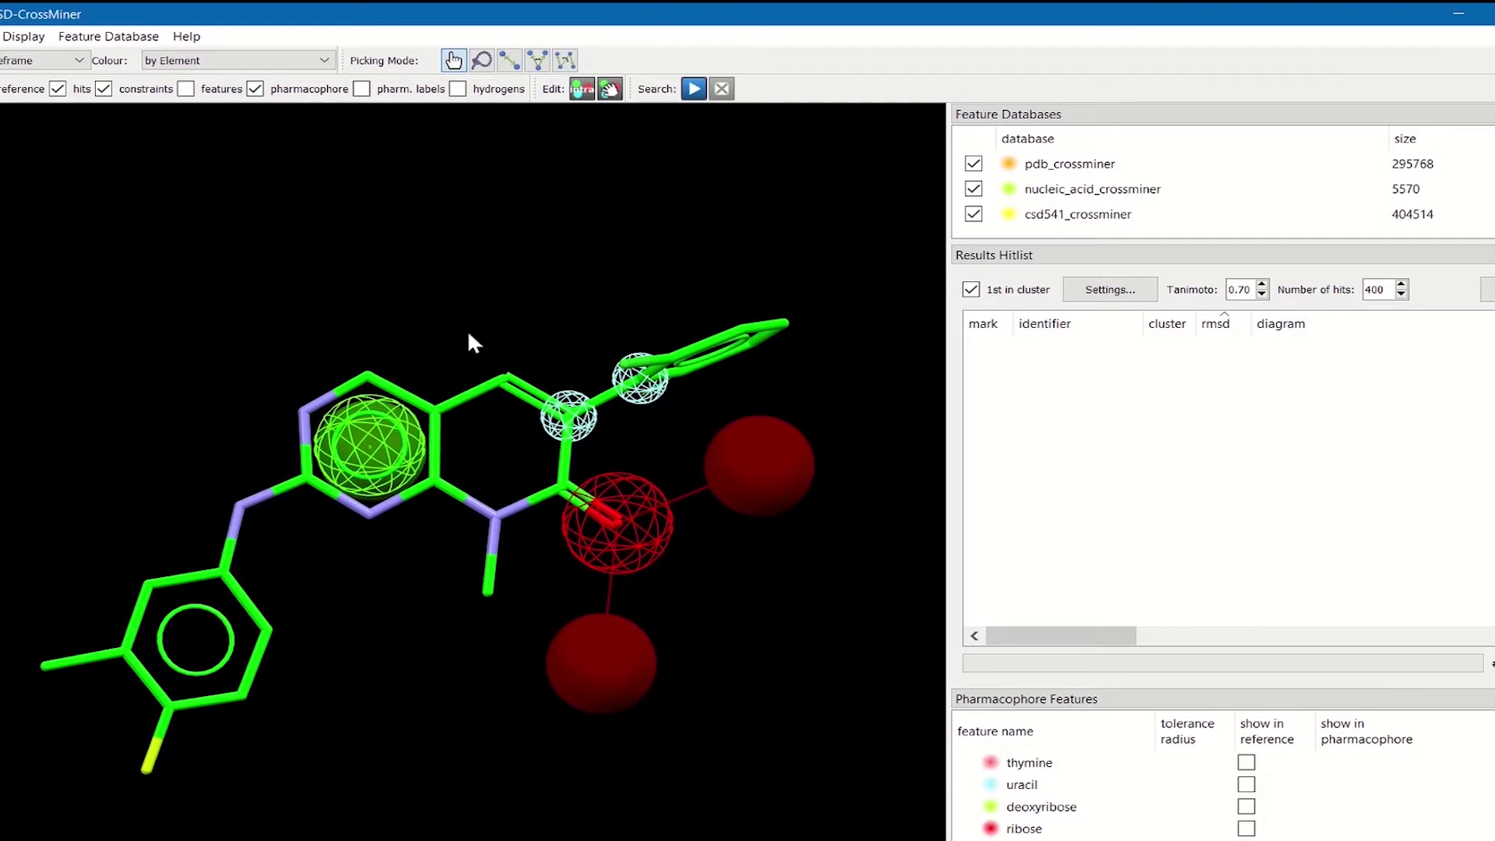
left_click(582, 89)
left_click_drag(409, 691, 374, 673)
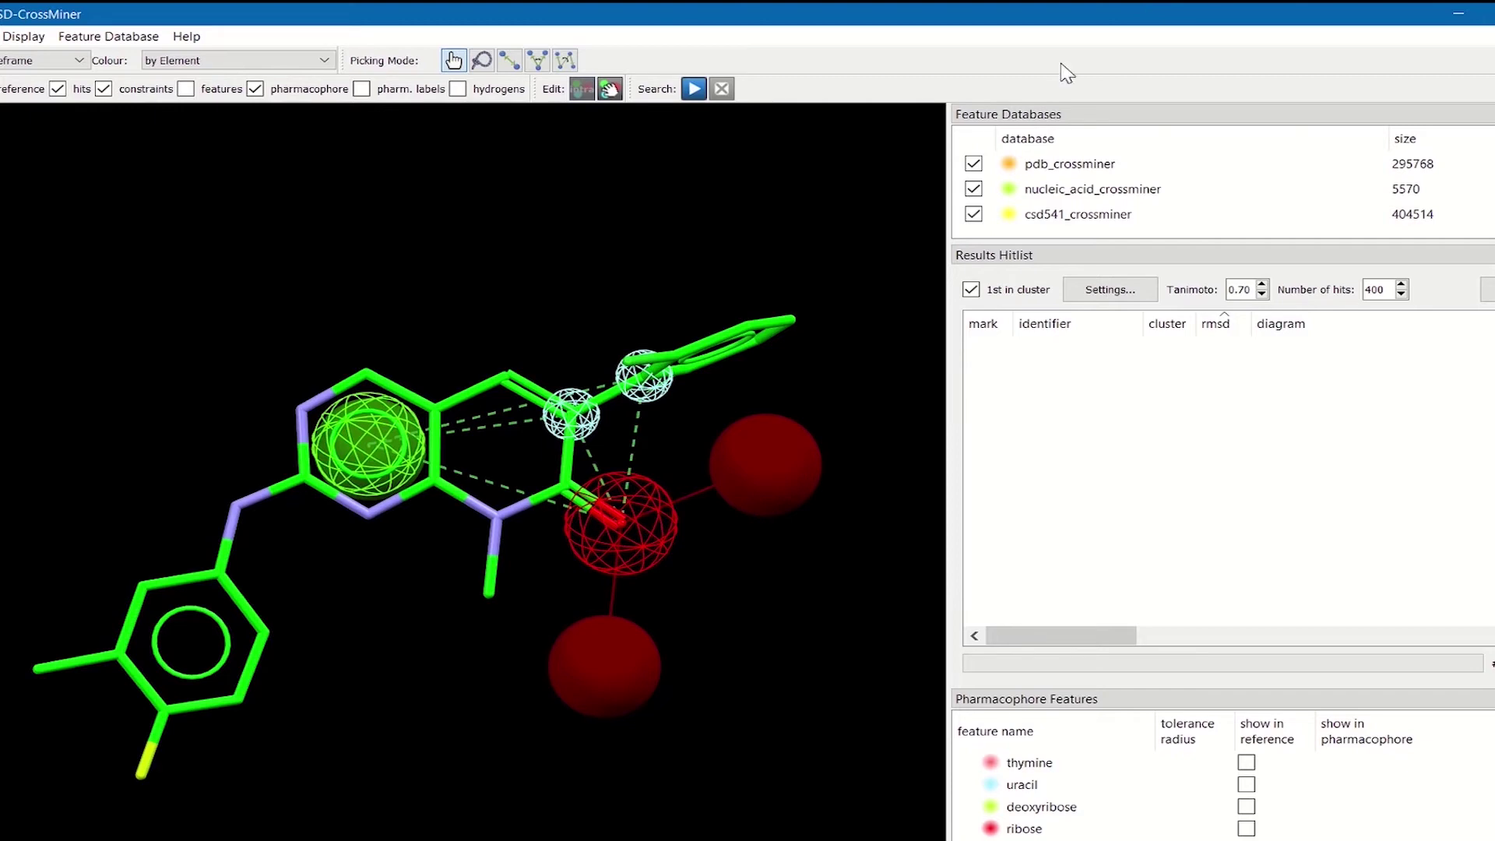
Step: Exclude nucleic_acid_crossminer so only csd541_crossminer is searched, then run the pharmacophore search
left_click(974, 189)
mouse_move(678, 234)
left_mouse_down()
mouse_move(407, 311)
mouse_move(660, 266)
mouse_move(684, 316)
mouse_move(687, 222)
left_mouse_up()
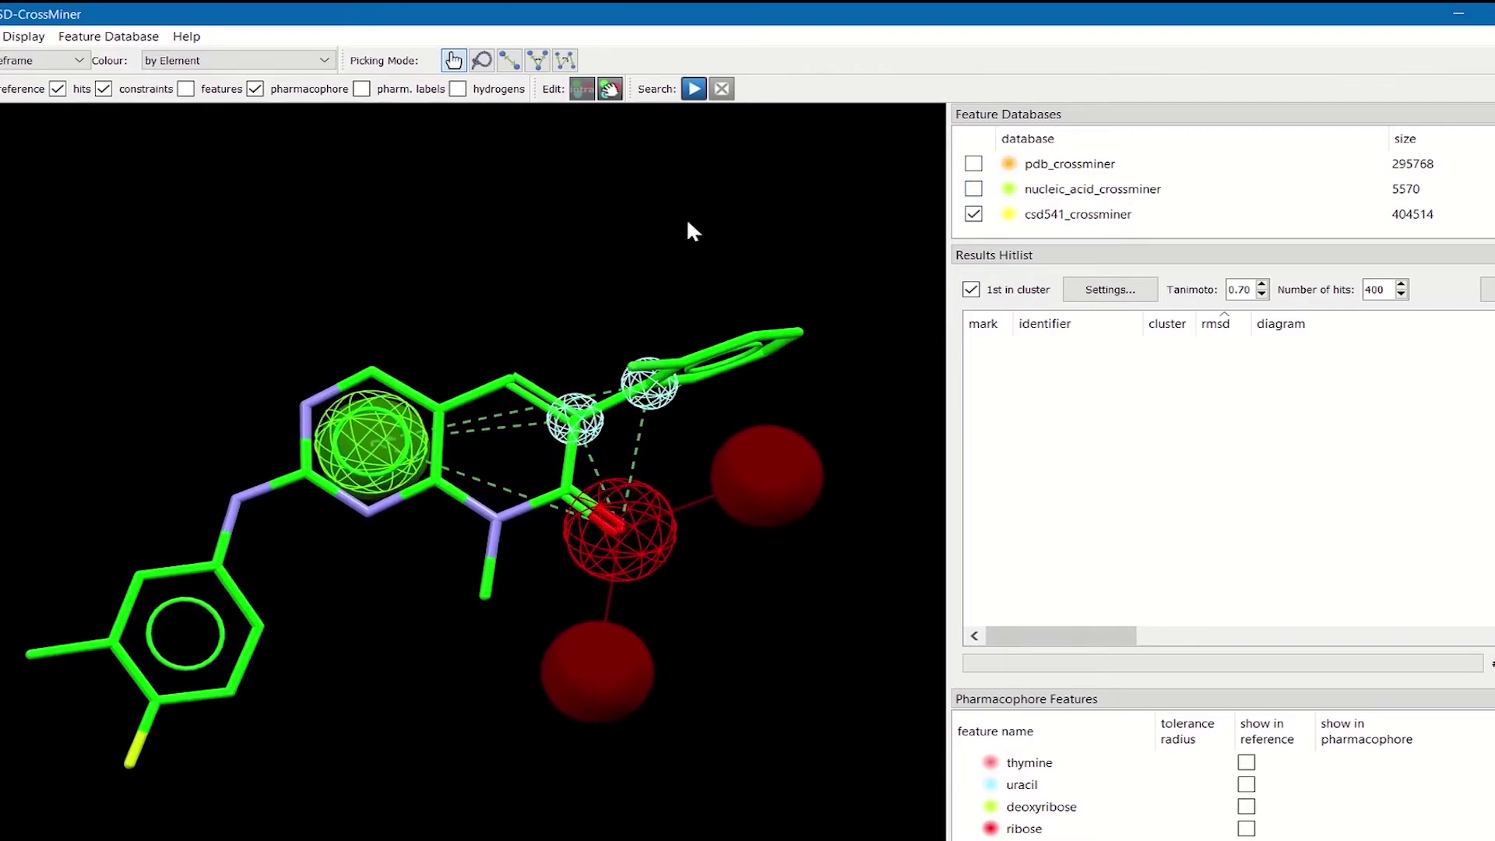
left_click(694, 88)
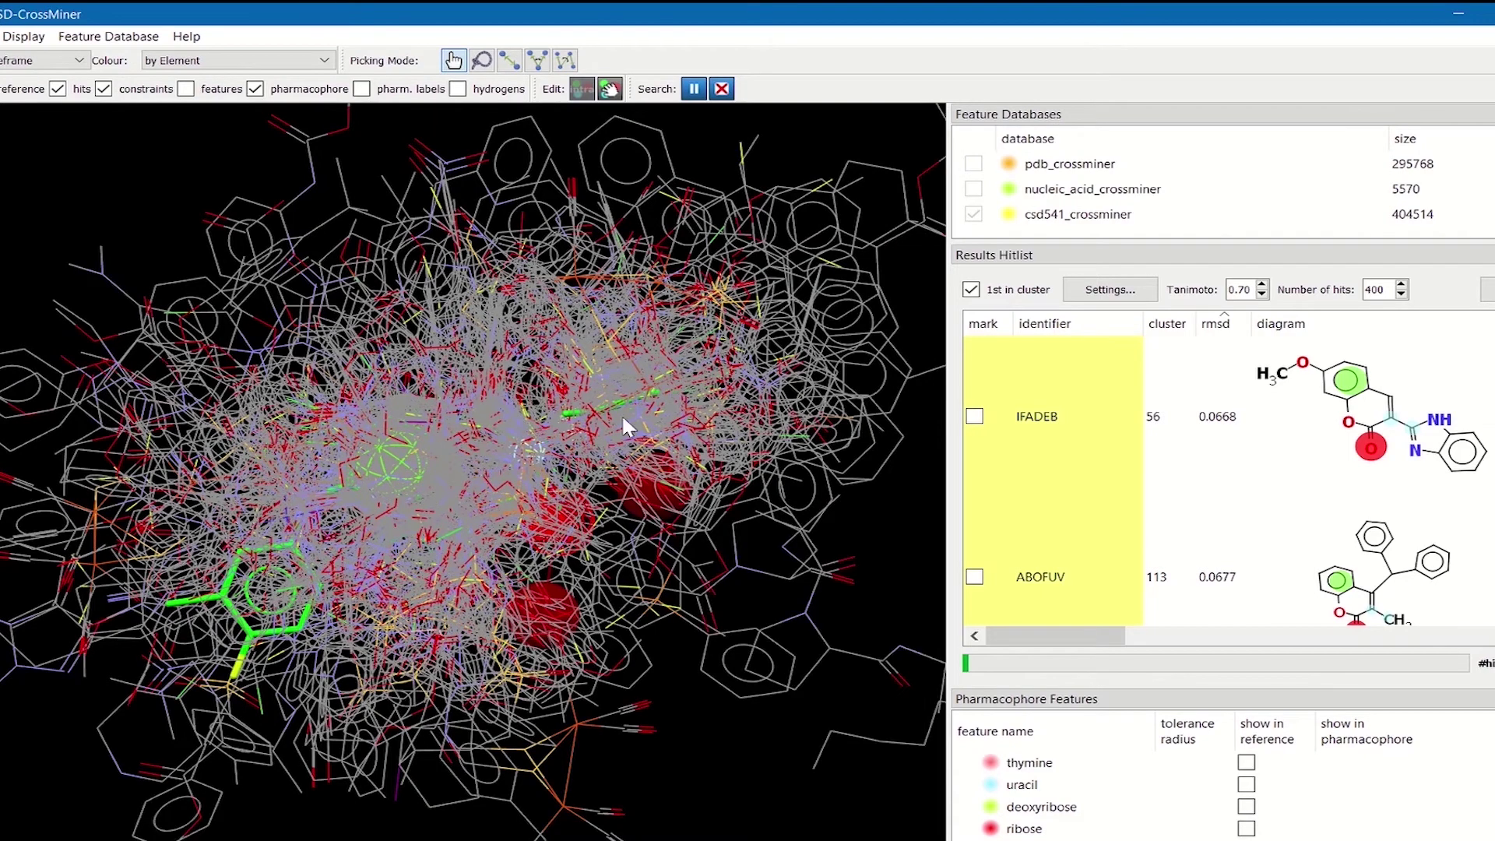
Step: Select the IFADEB hit and pause the running search
left_click(1330, 431)
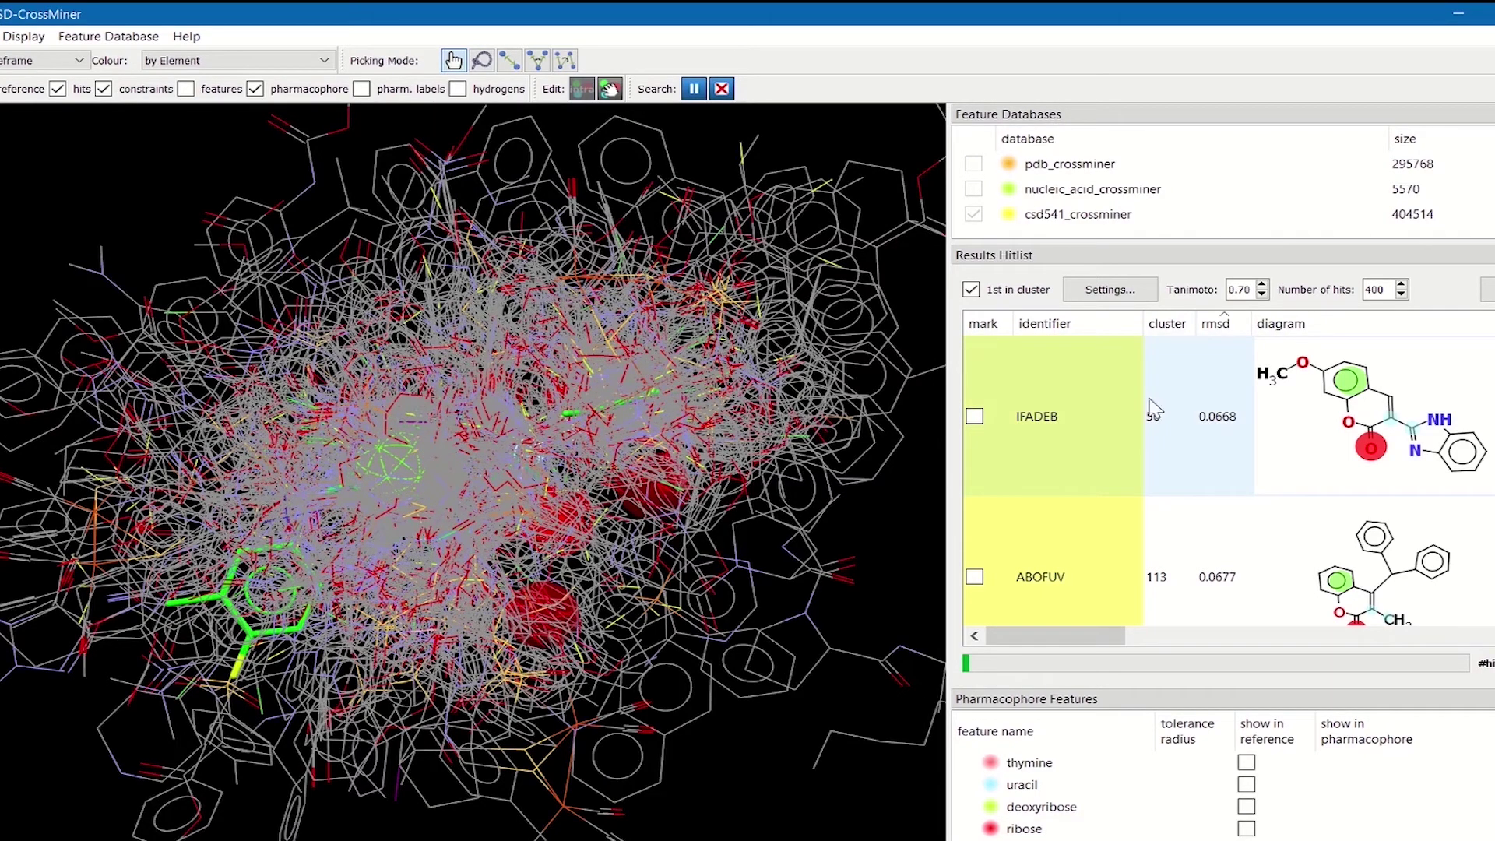
left_click(694, 91)
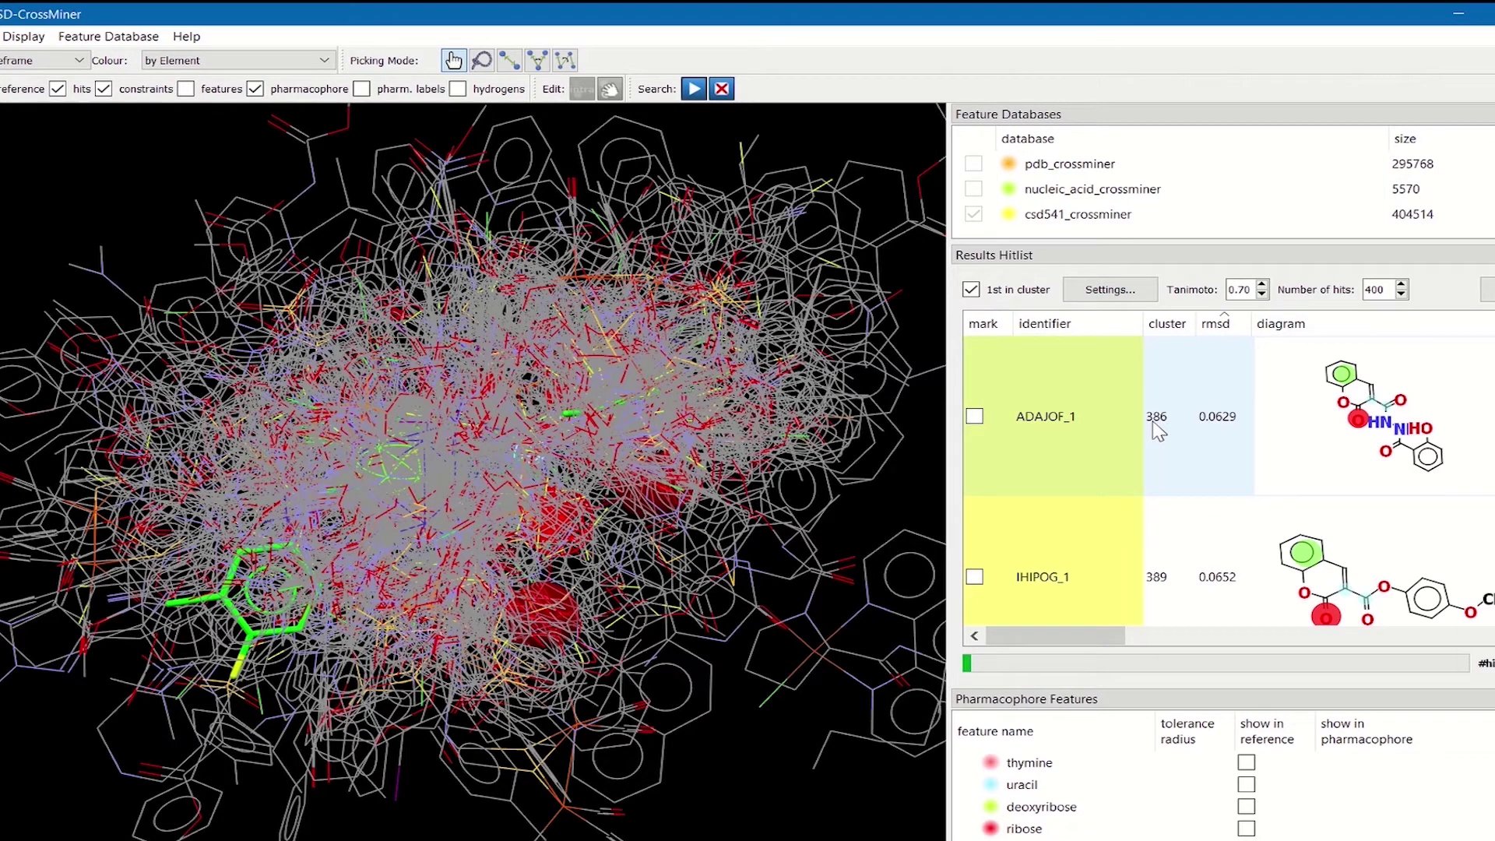
Step: Toggle '1st in cluster' off and back on, then select the top hit IDUQOO02
left_click(971, 291)
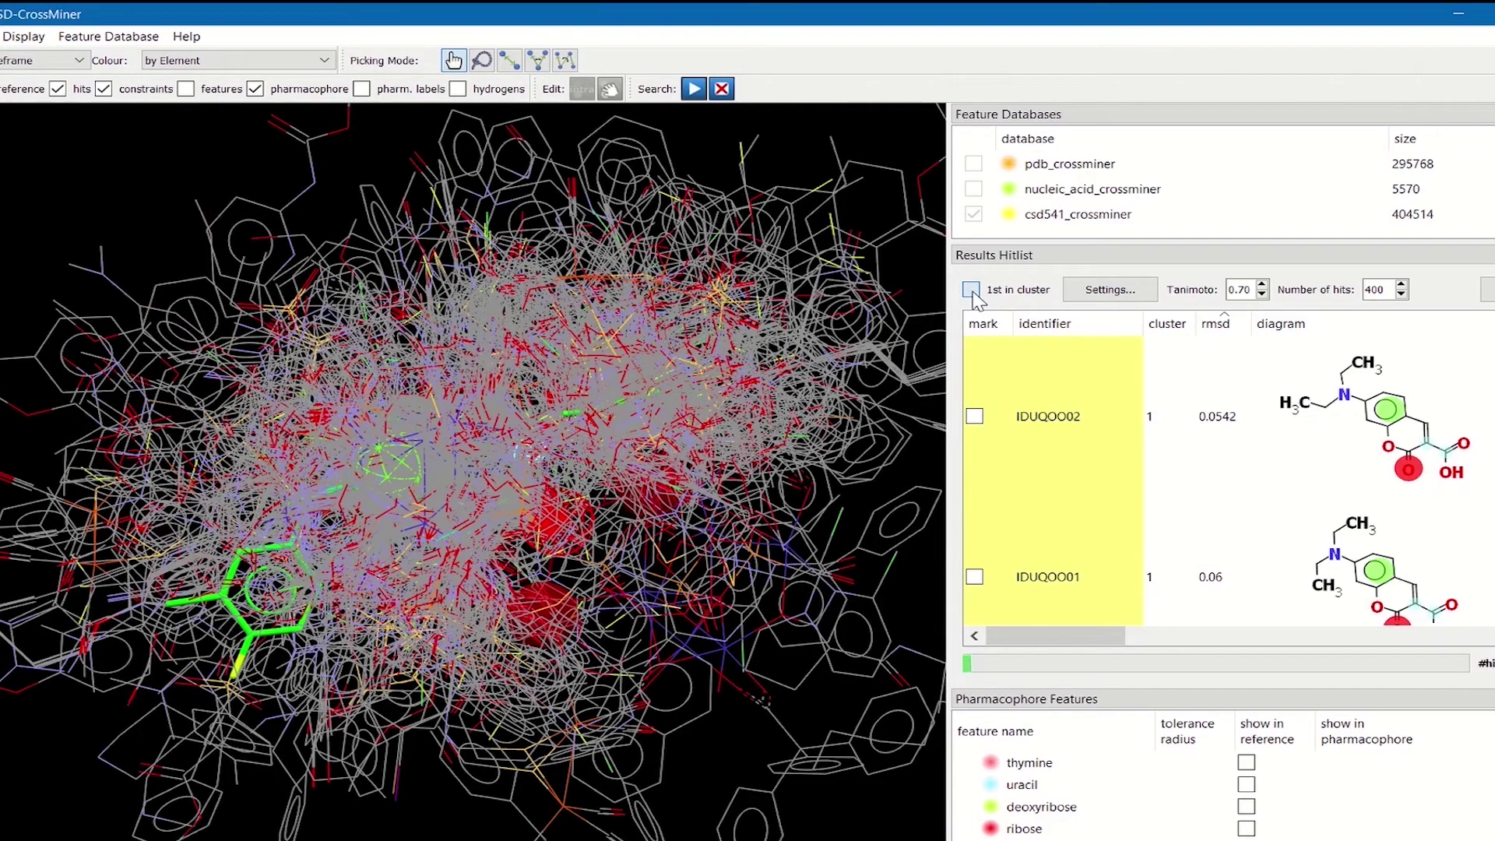
left_click(971, 290)
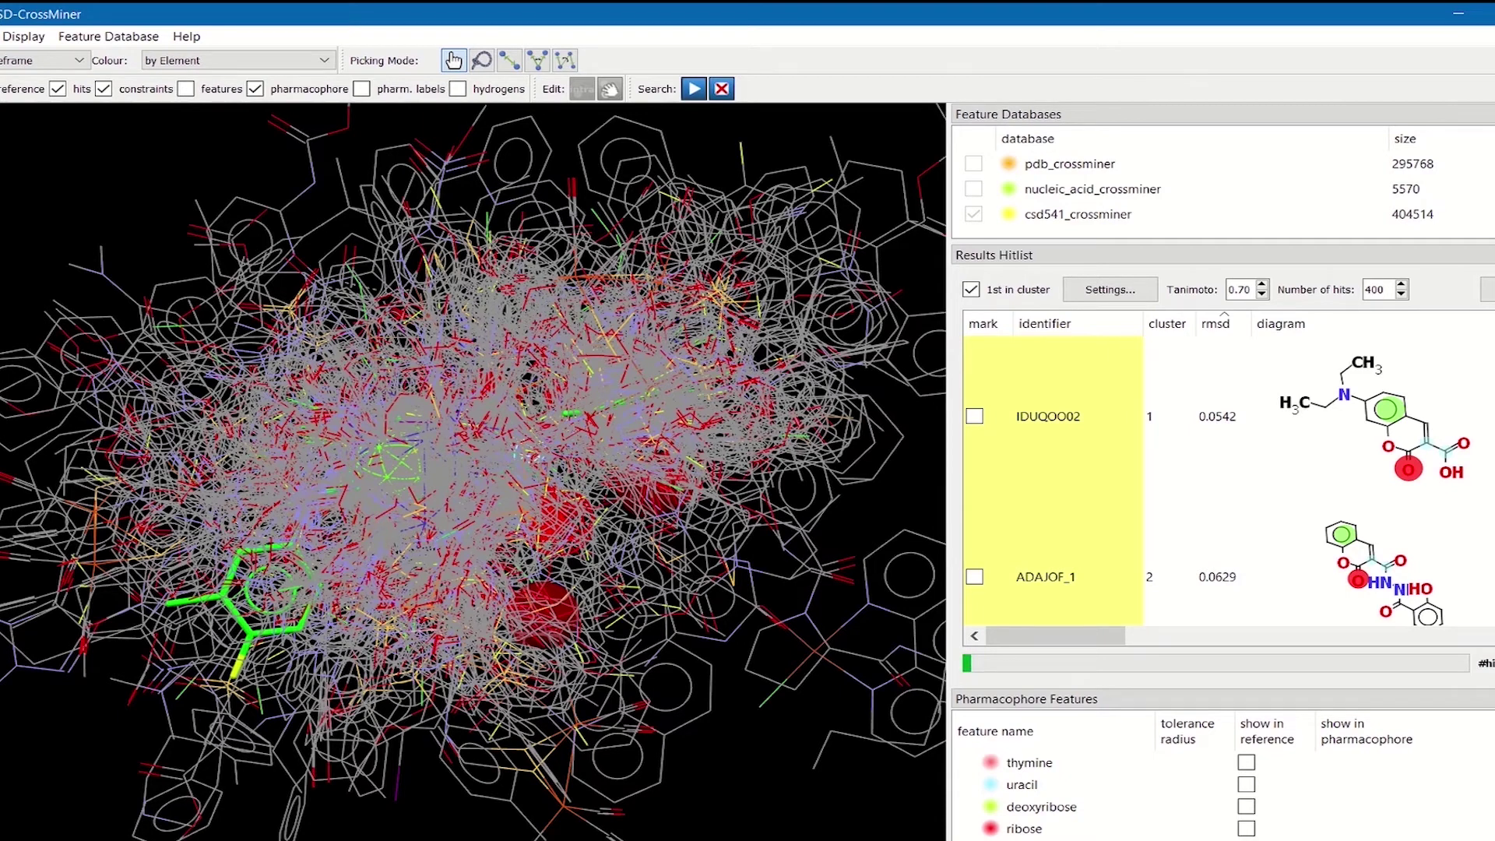
left_click(1291, 425)
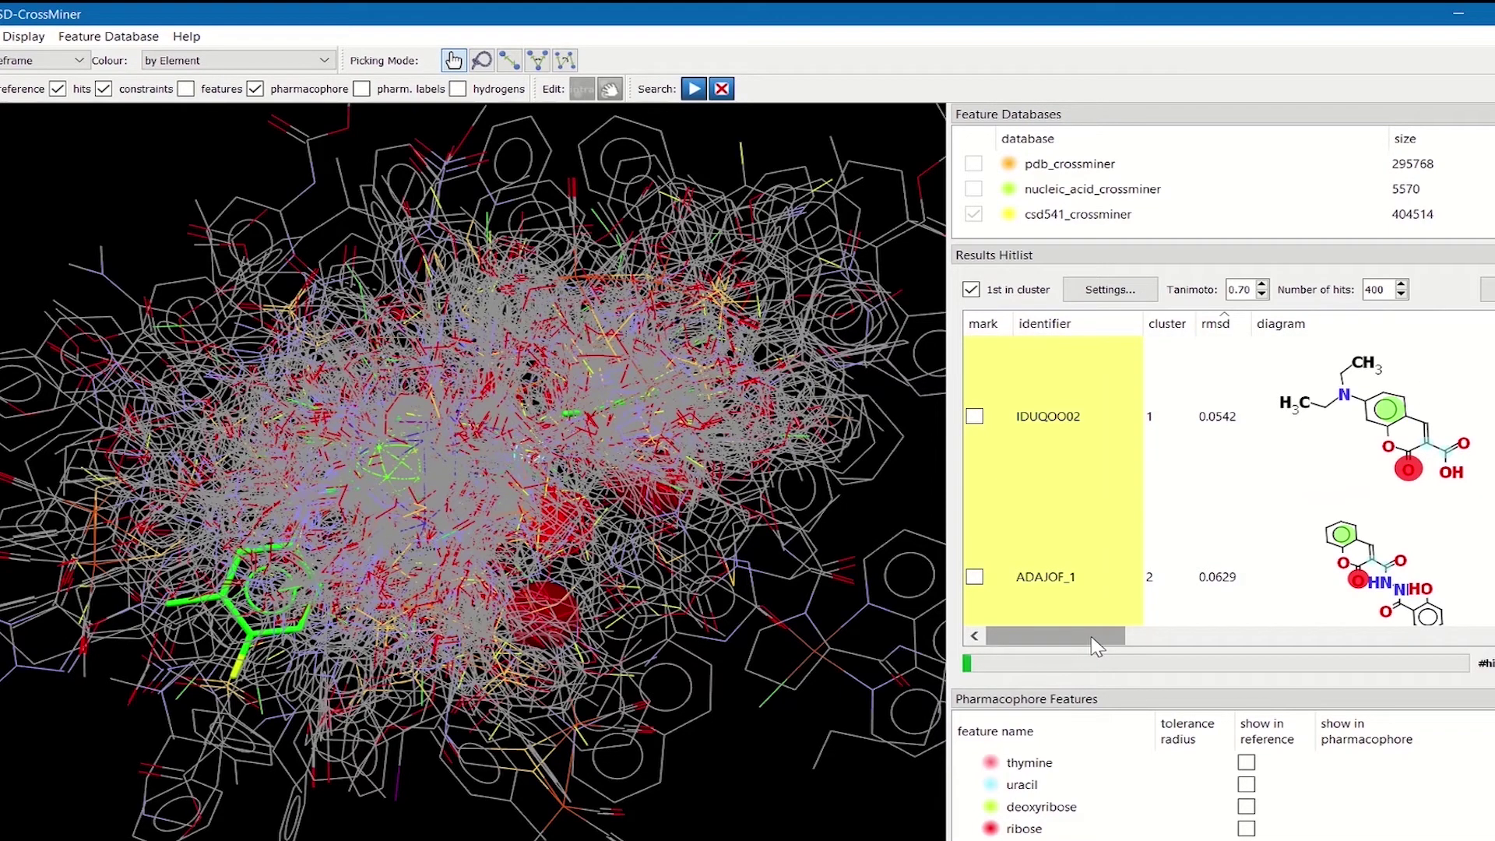
left_click_drag(1096, 646, 1182, 639)
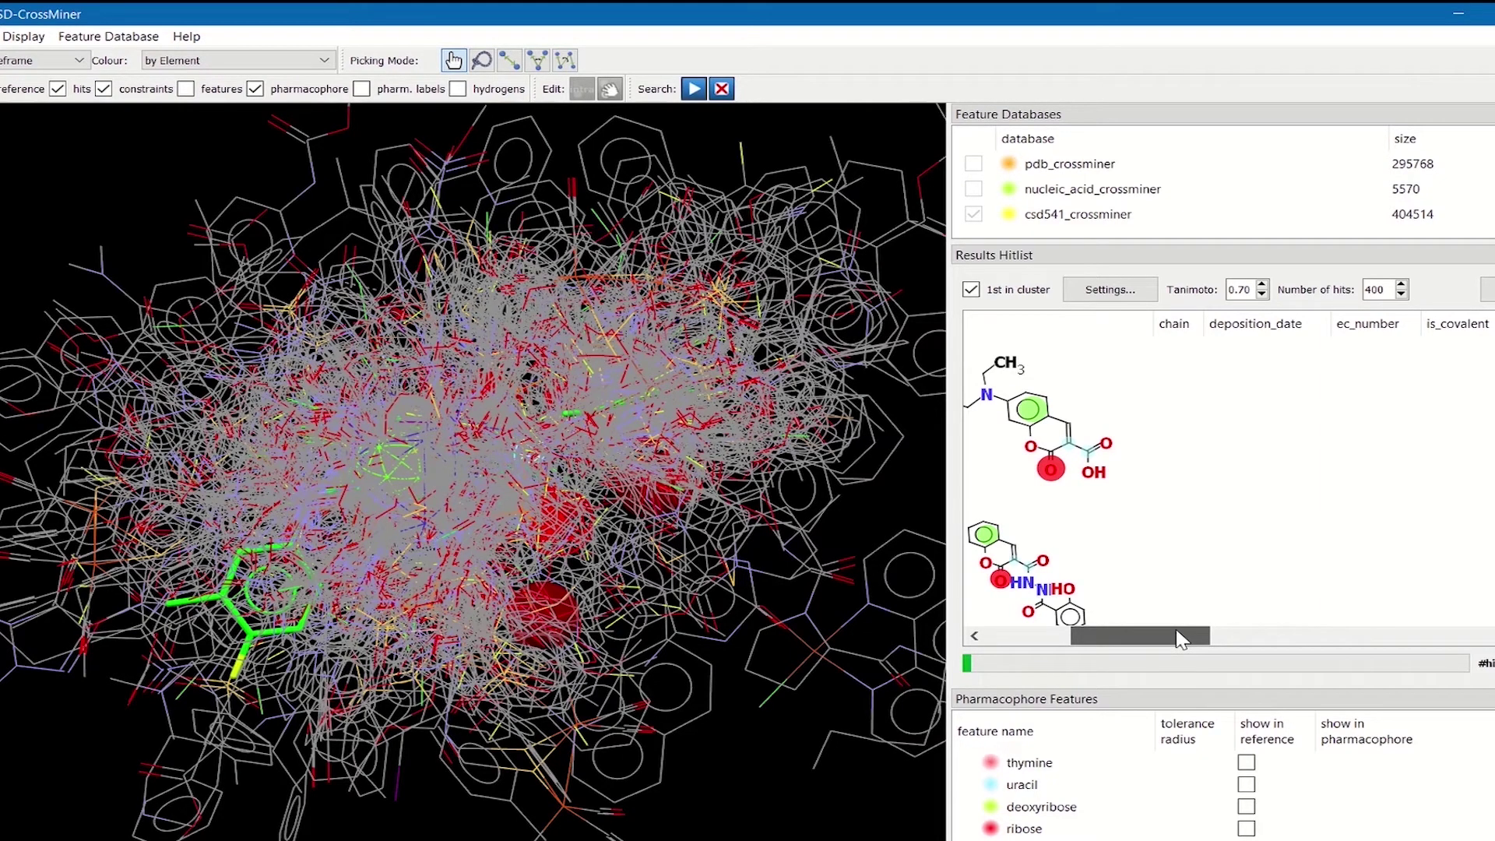
left_click_drag(1181, 639, 1487, 637)
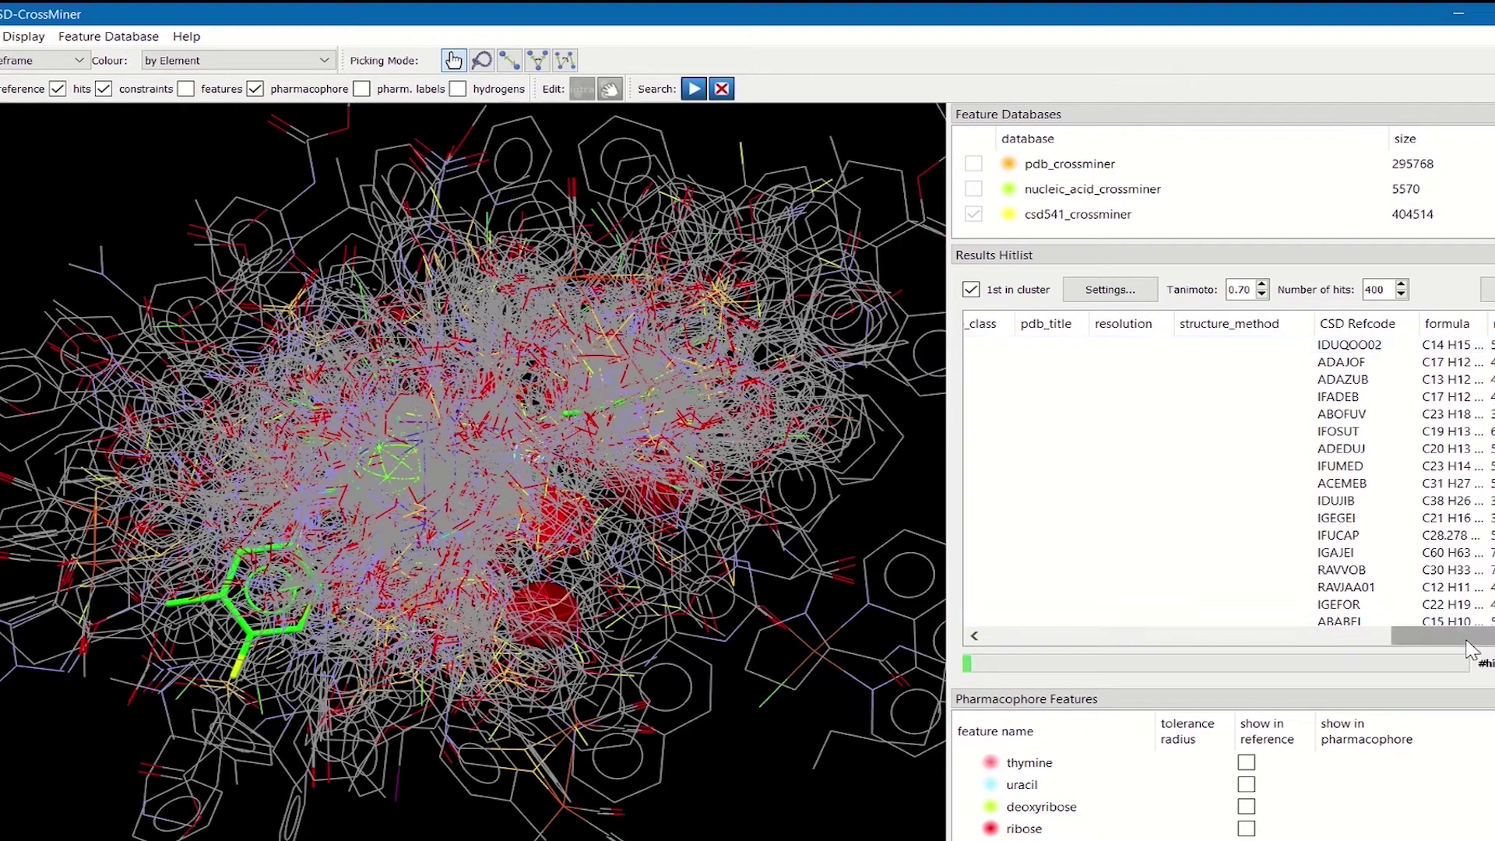
left_click_drag(1449, 636, 1016, 660)
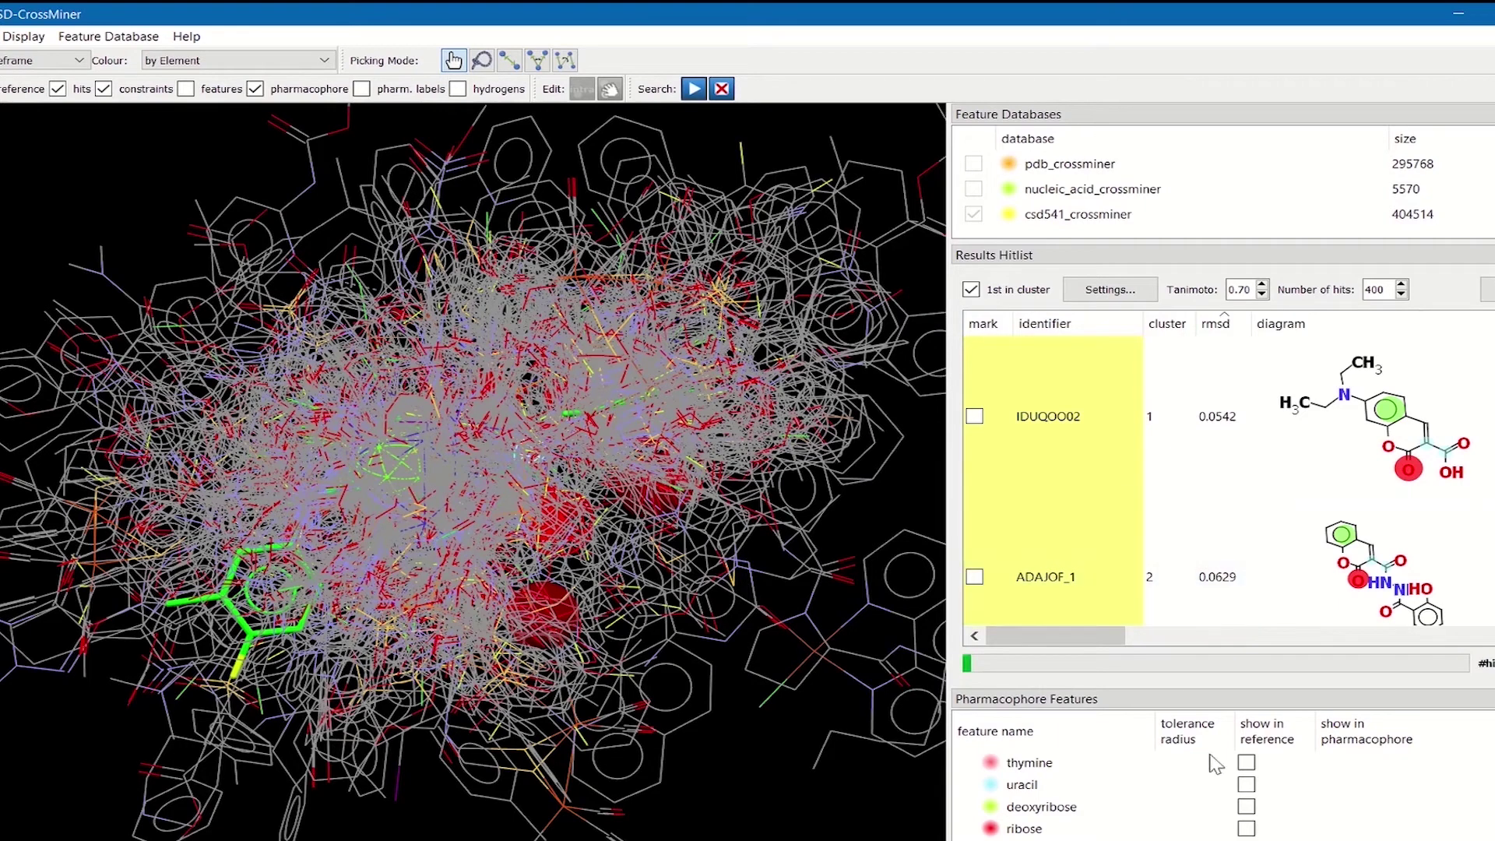
scroll(1238, 794, "down", 5)
scroll(1229, 802, "down", 1)
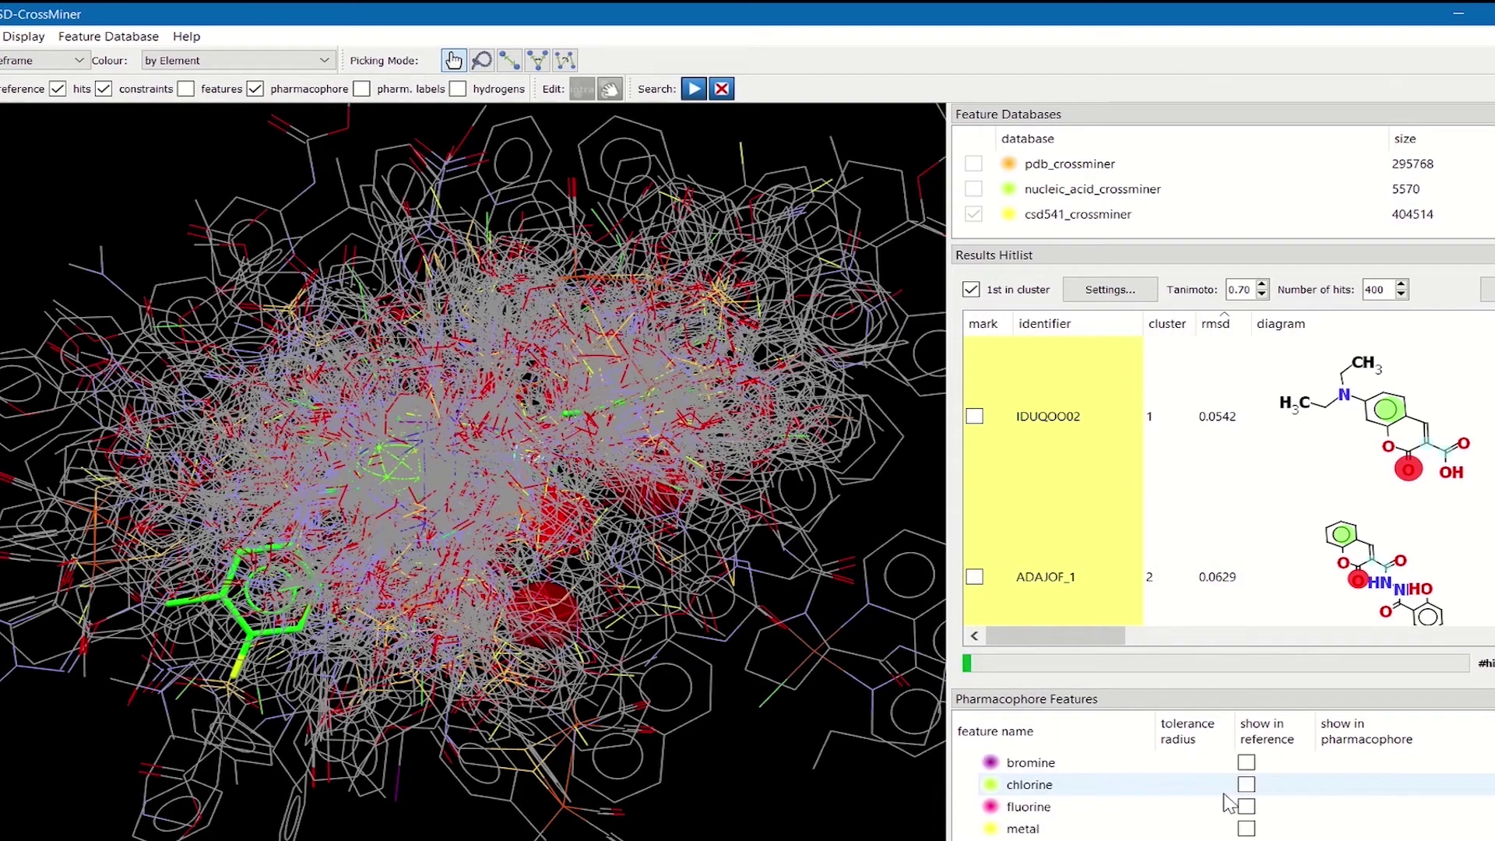
scroll(1228, 804, "down", 8)
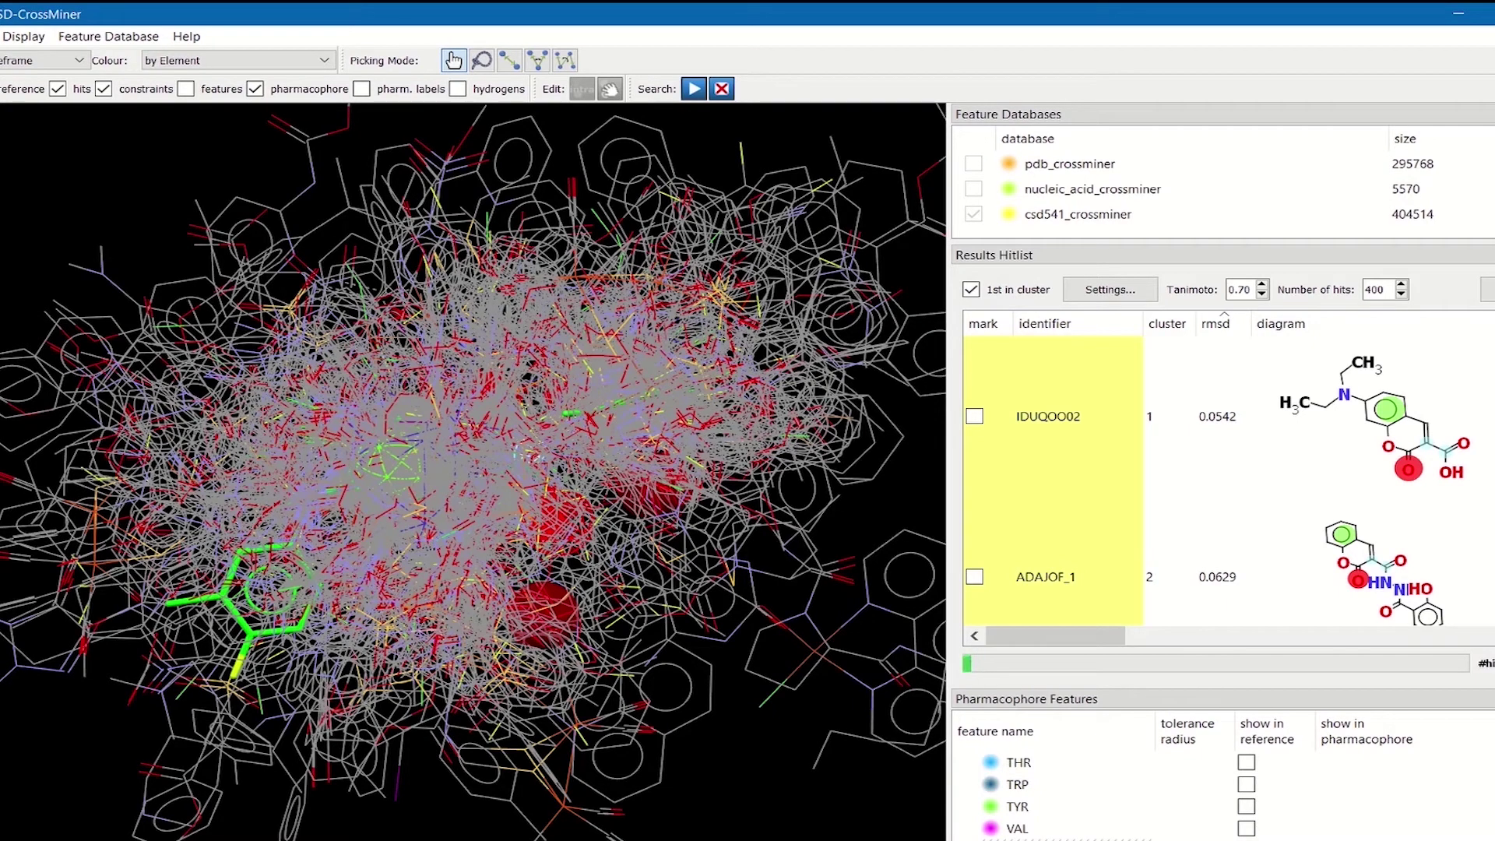
Step: Sort the hits by ascending rmsd and display IDUQOO02 alone in 3-D
left_click(1225, 330)
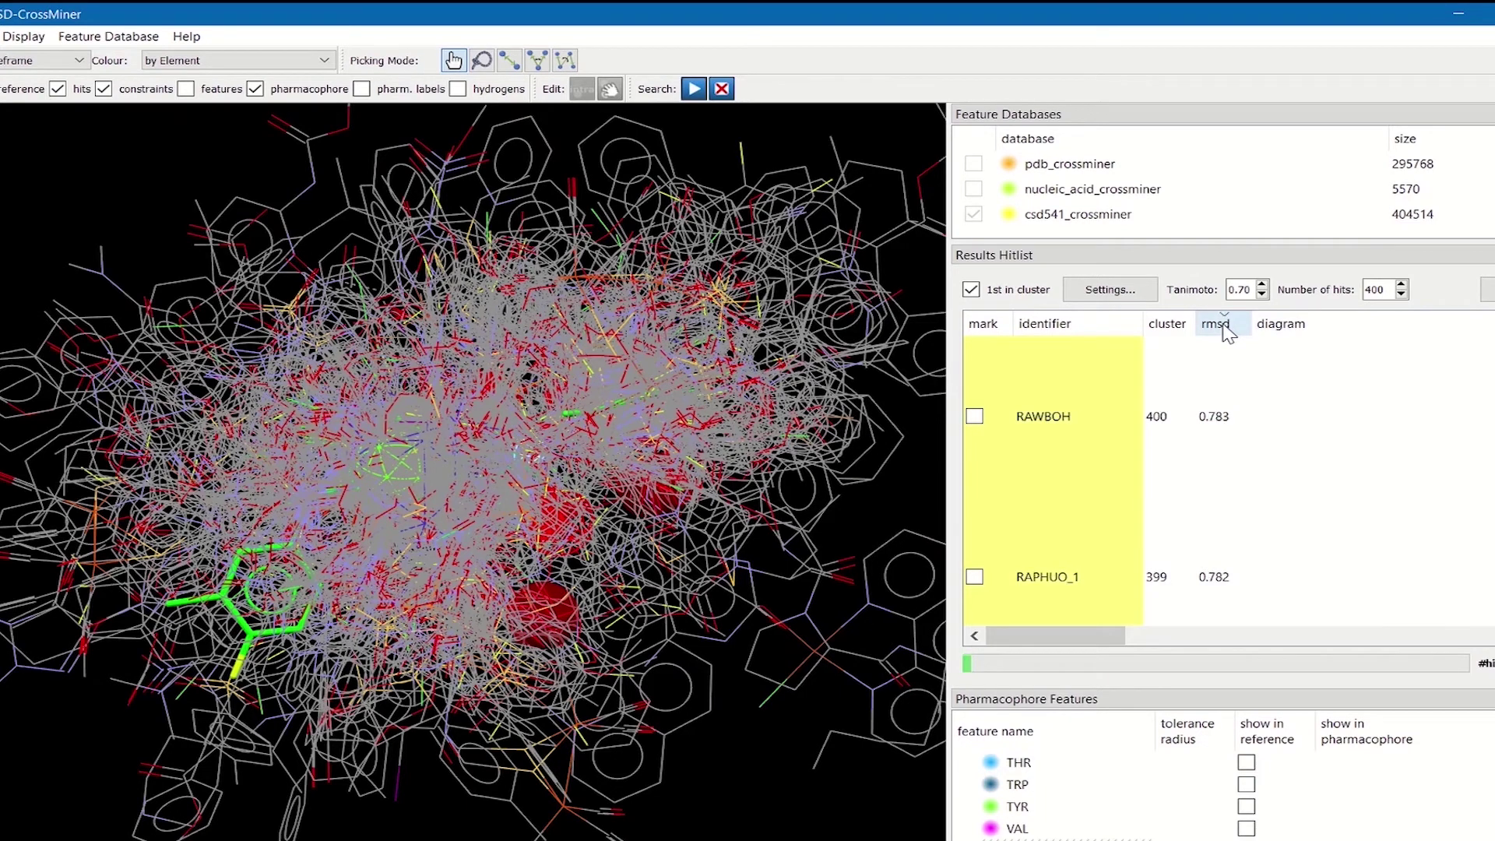
left_click(1224, 331)
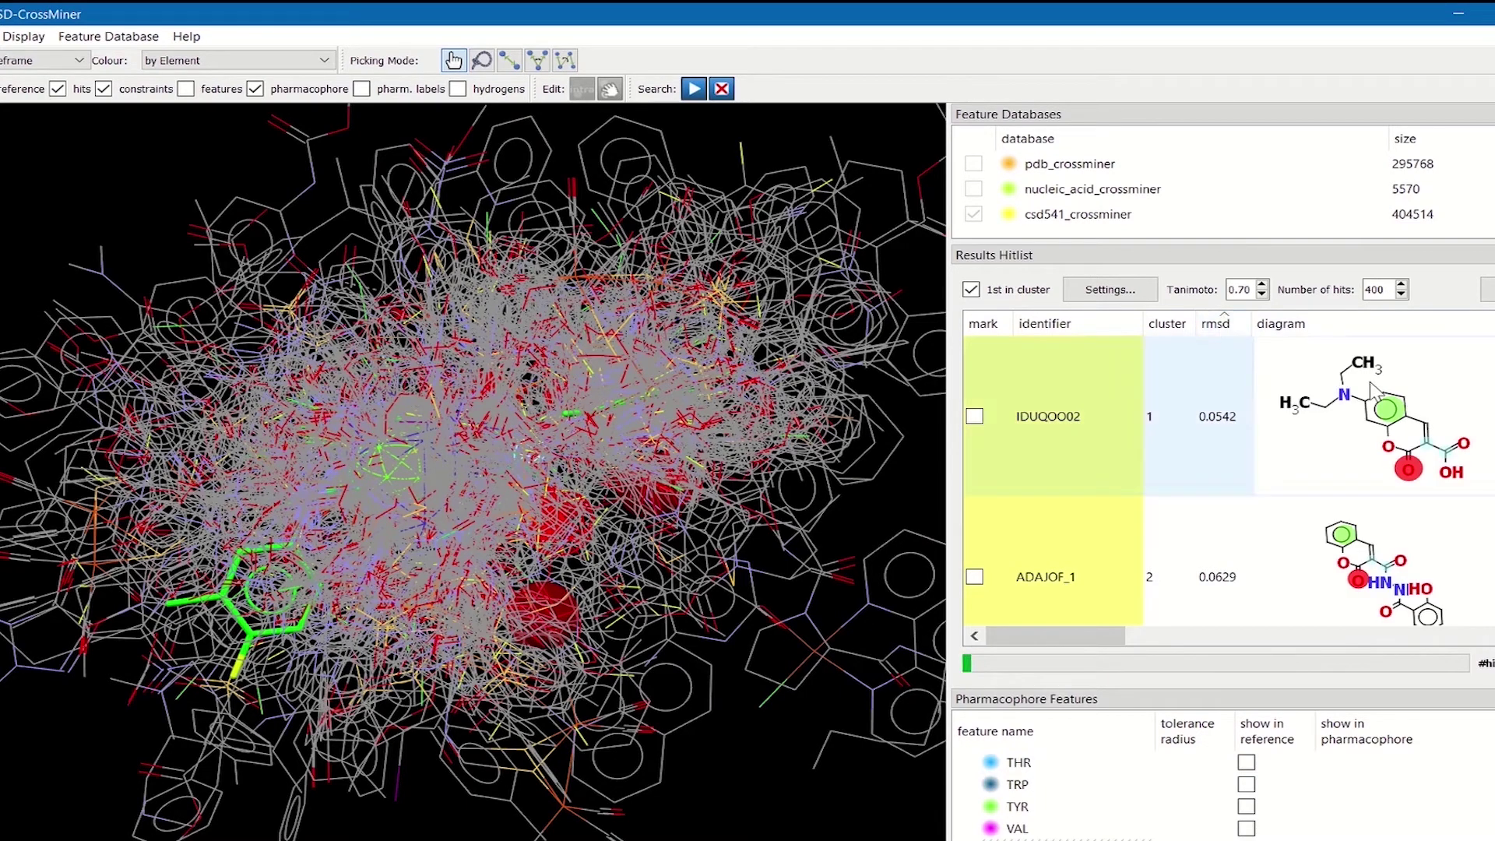
left_click(1372, 389)
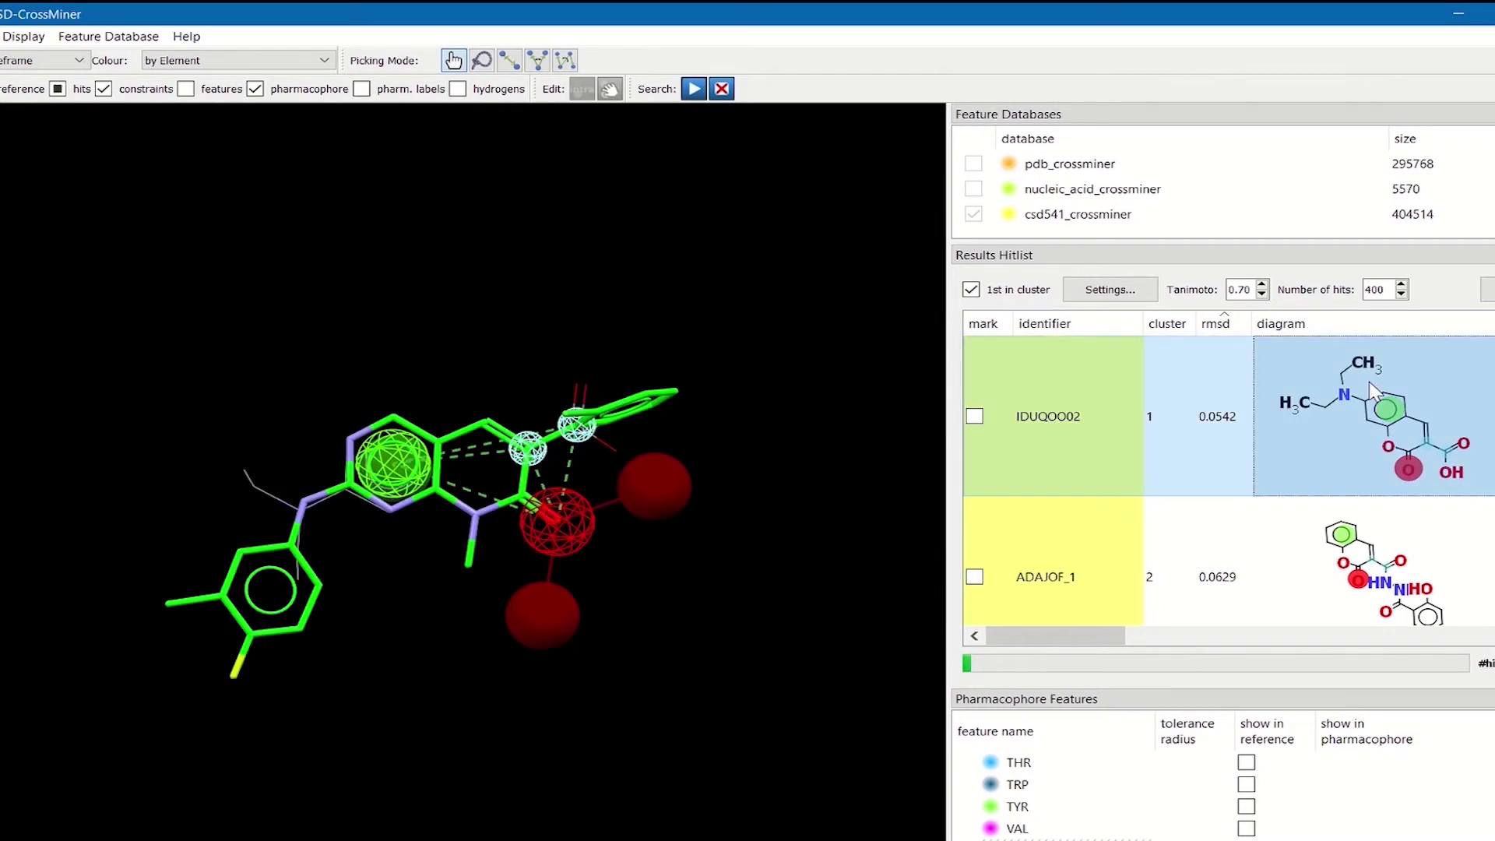
Step: Add ADAJOF_1 and ADAZUB to the 3-D overlay alongside IDUQOO02
key("Down")
key("Up")
left_click(1408, 534, "ctrl")
scroll(1408, 534, "down", 1)
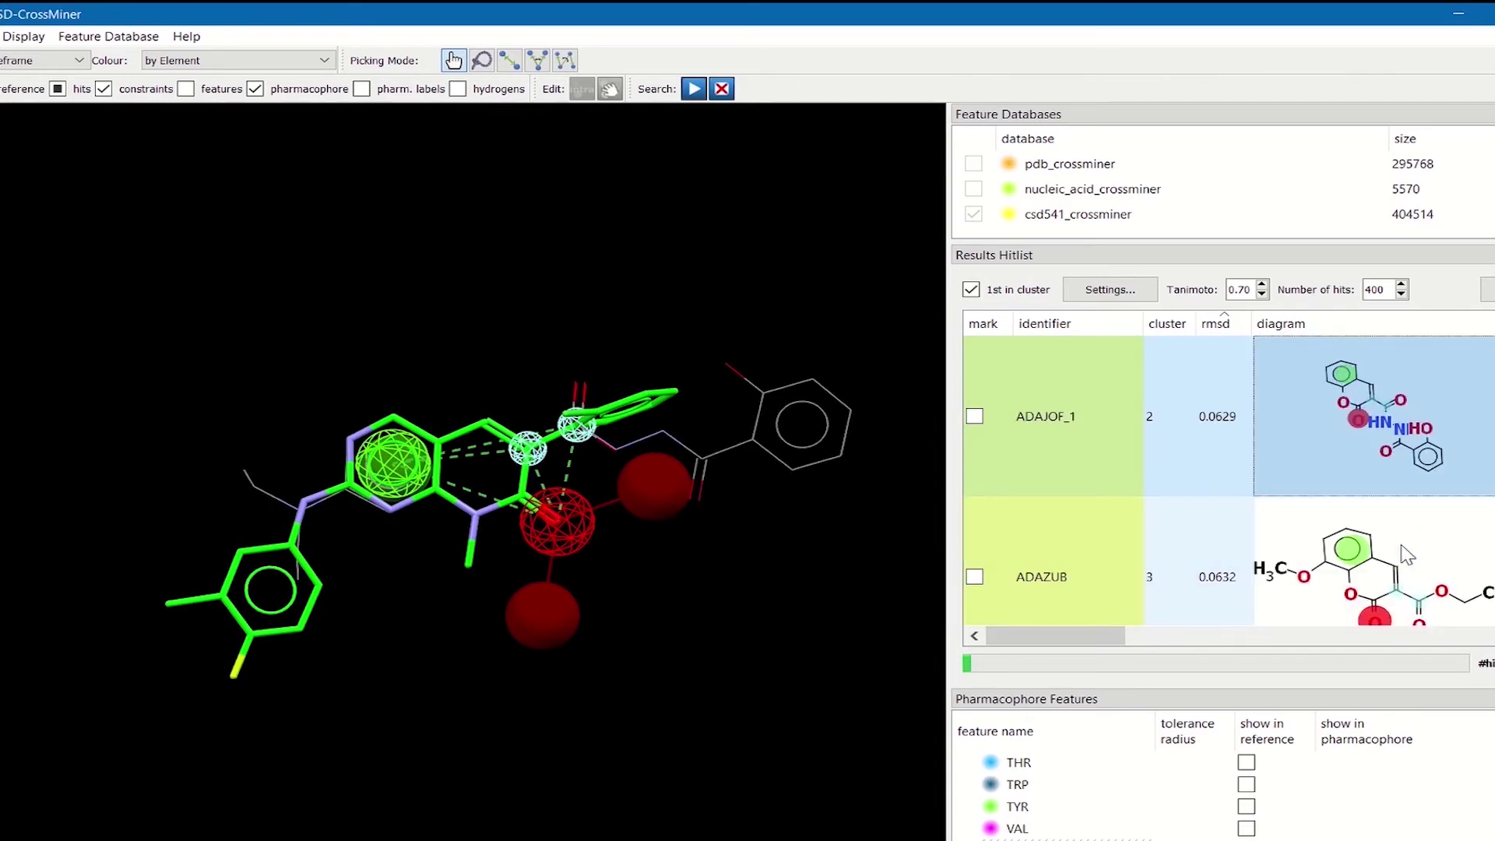
left_click(1407, 555, "ctrl")
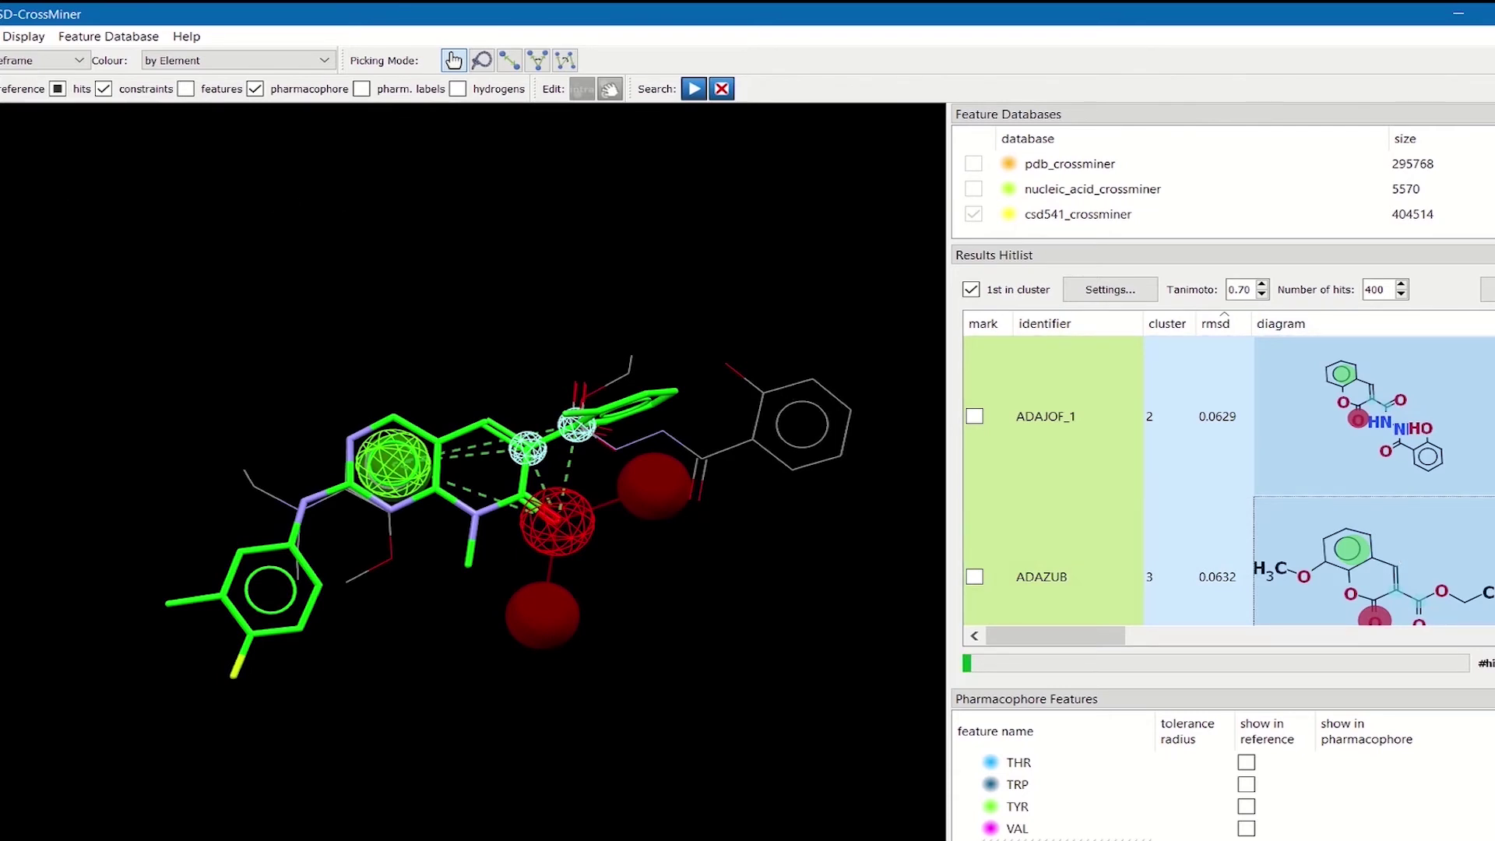
Step: Rotate the overlay and keep only ADAJOF_1 displayed on the pharmacophore
left_click(198, 296)
left_click_drag(197, 296, 288, 280)
left_click(1400, 384)
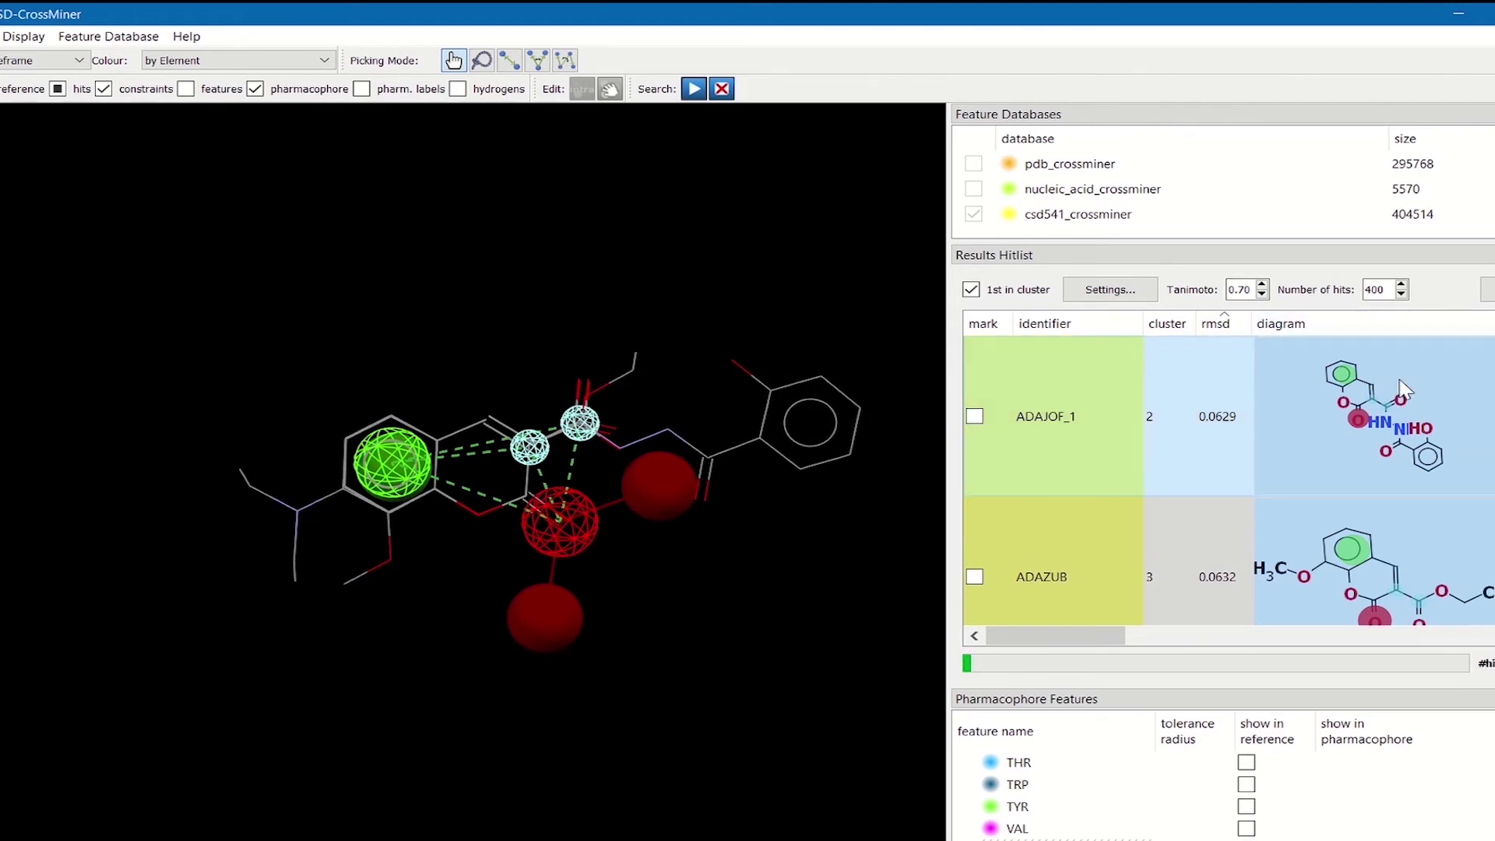
left_click(1402, 440)
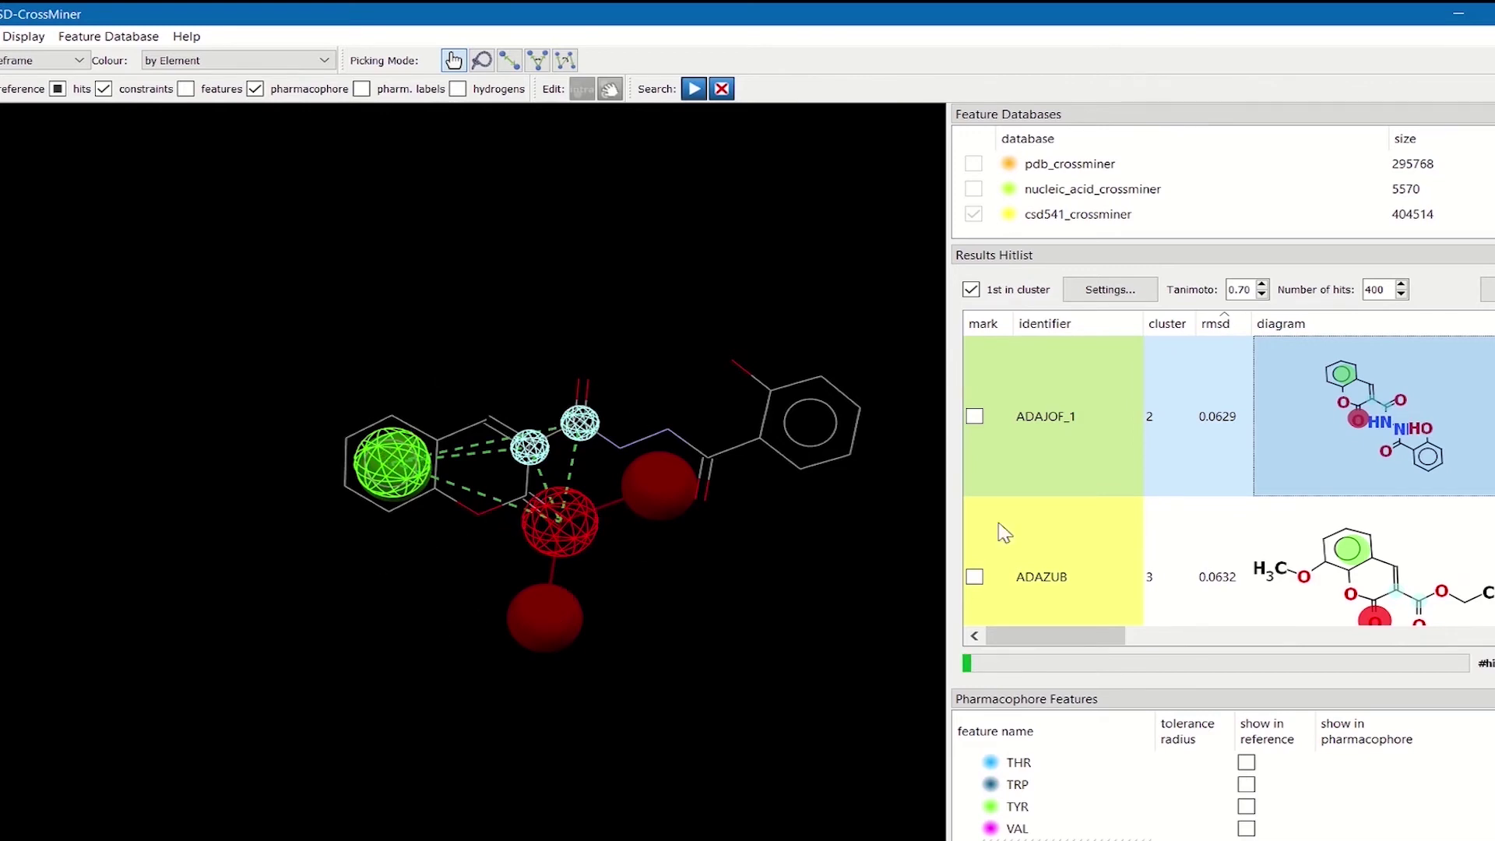
Step: Step down the hitlist through ABOFUV, IFOSUT, IFUMED, ACEMEB, ADELAX_1, IGAZAT_1 and ACOCUQ
key("Down")
key("Down")
key("Down")
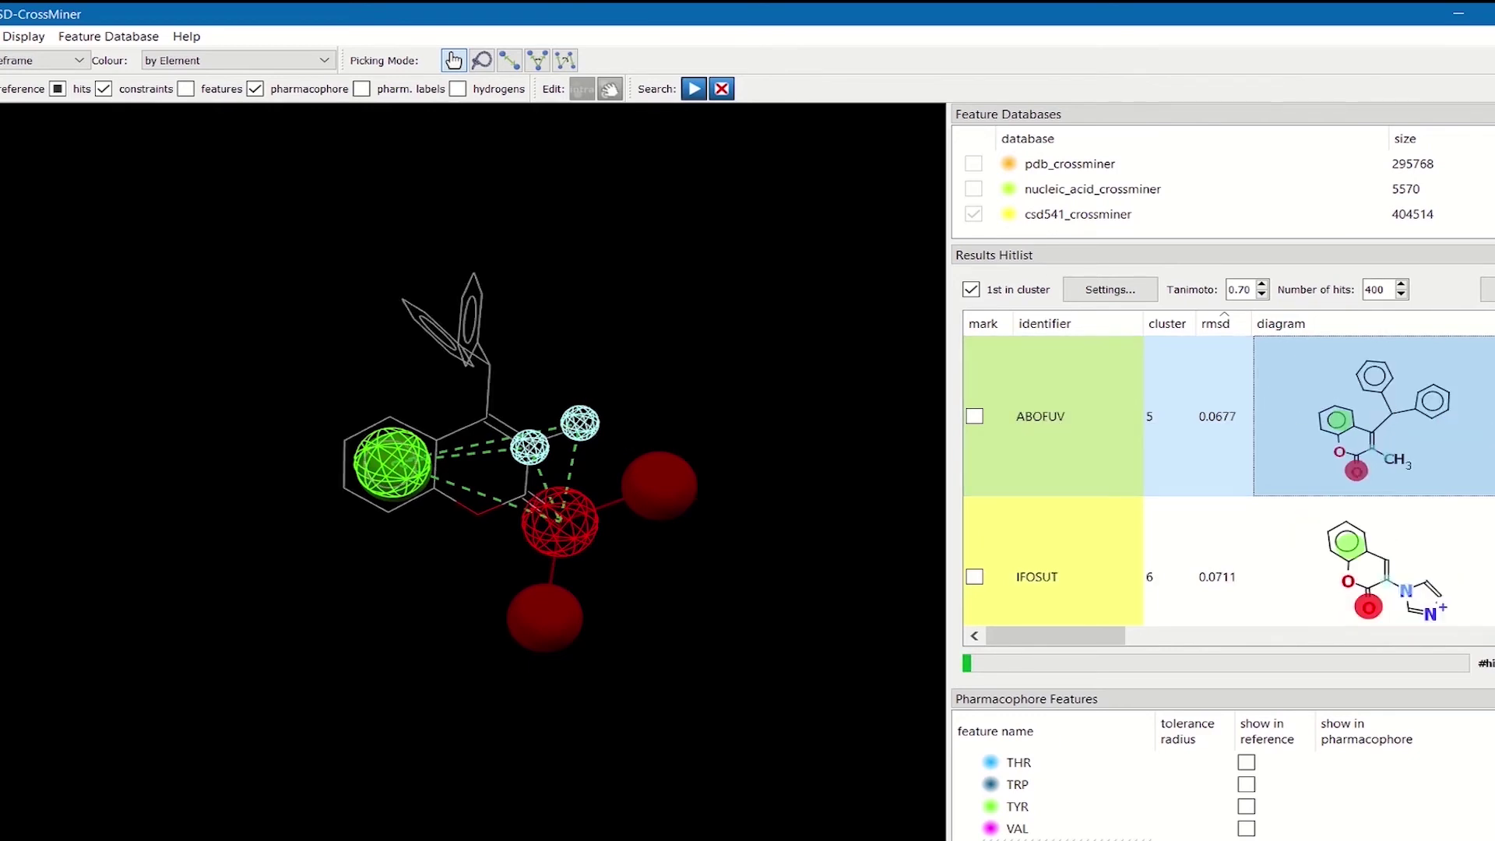
key("Down")
key("Down")
key("Down")
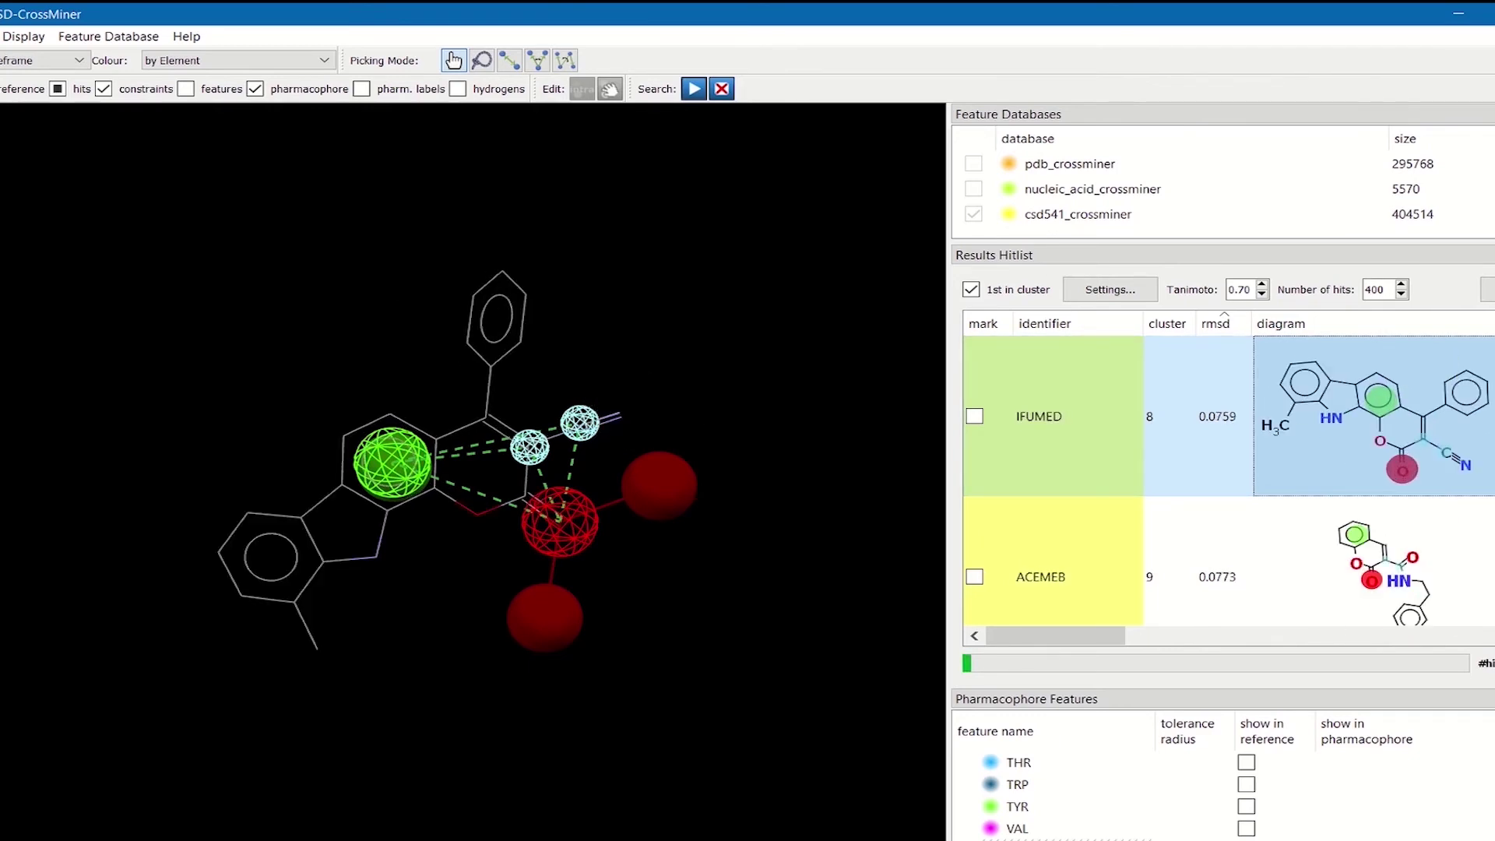
key("Down")
key("Down")
key("Down")
key("Down")
key("Down")
key("Down")
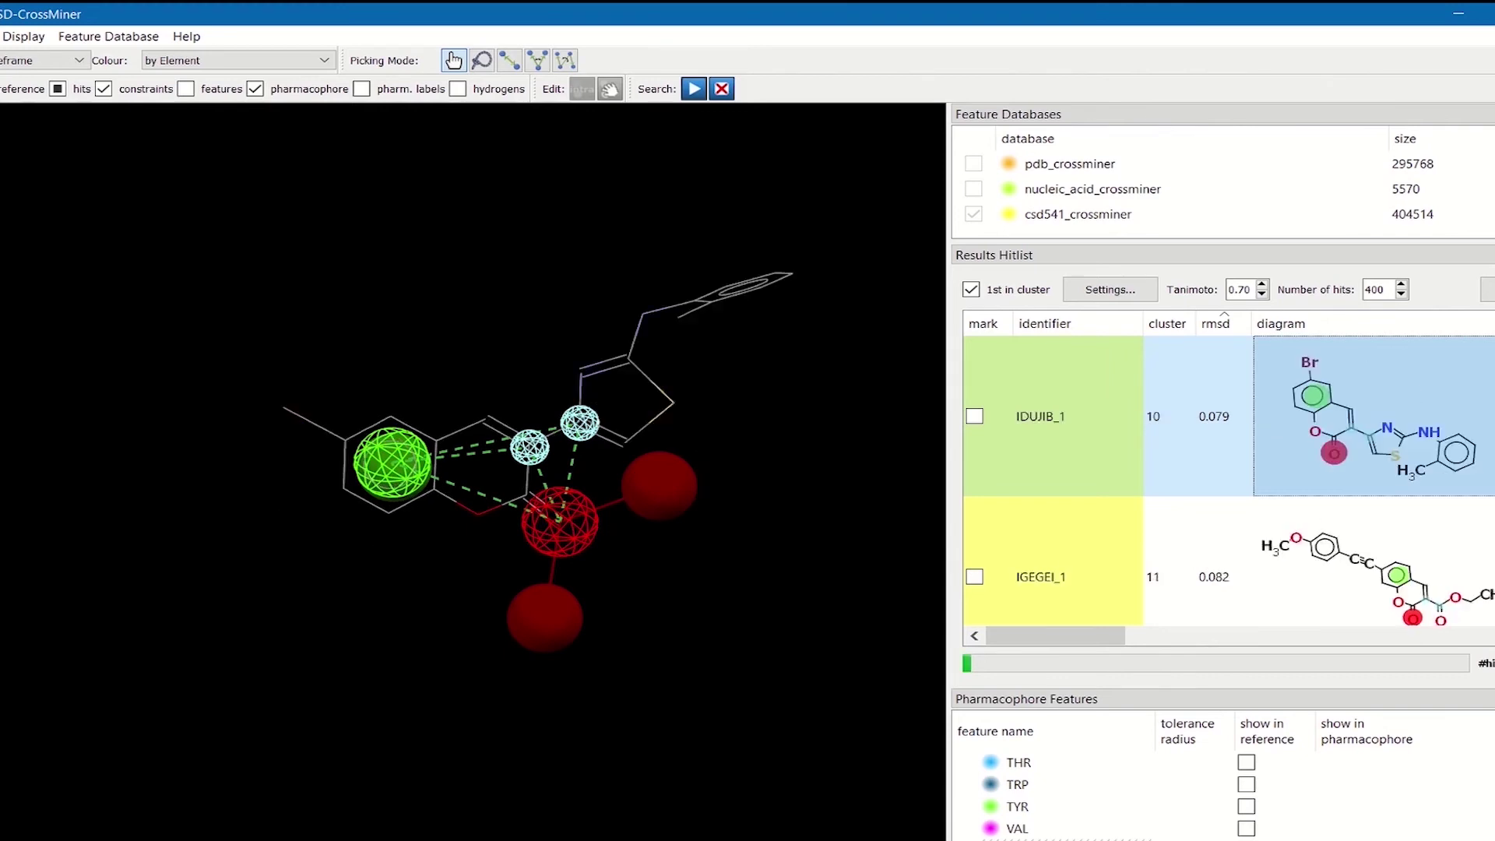
key("Down")
key("Down")
key("Down")
key("Down")
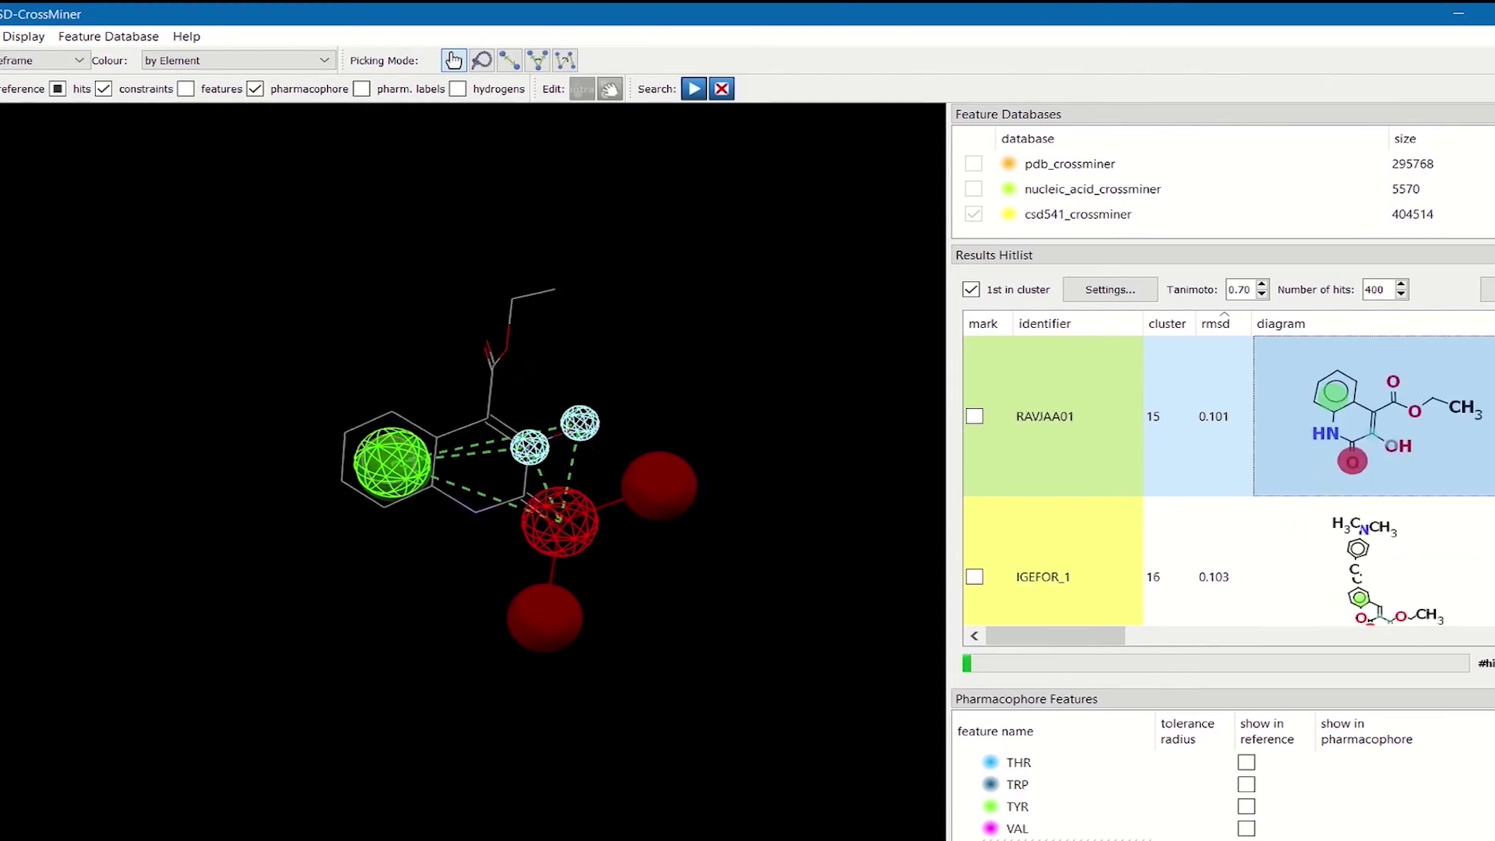
key("Down")
key("Down")
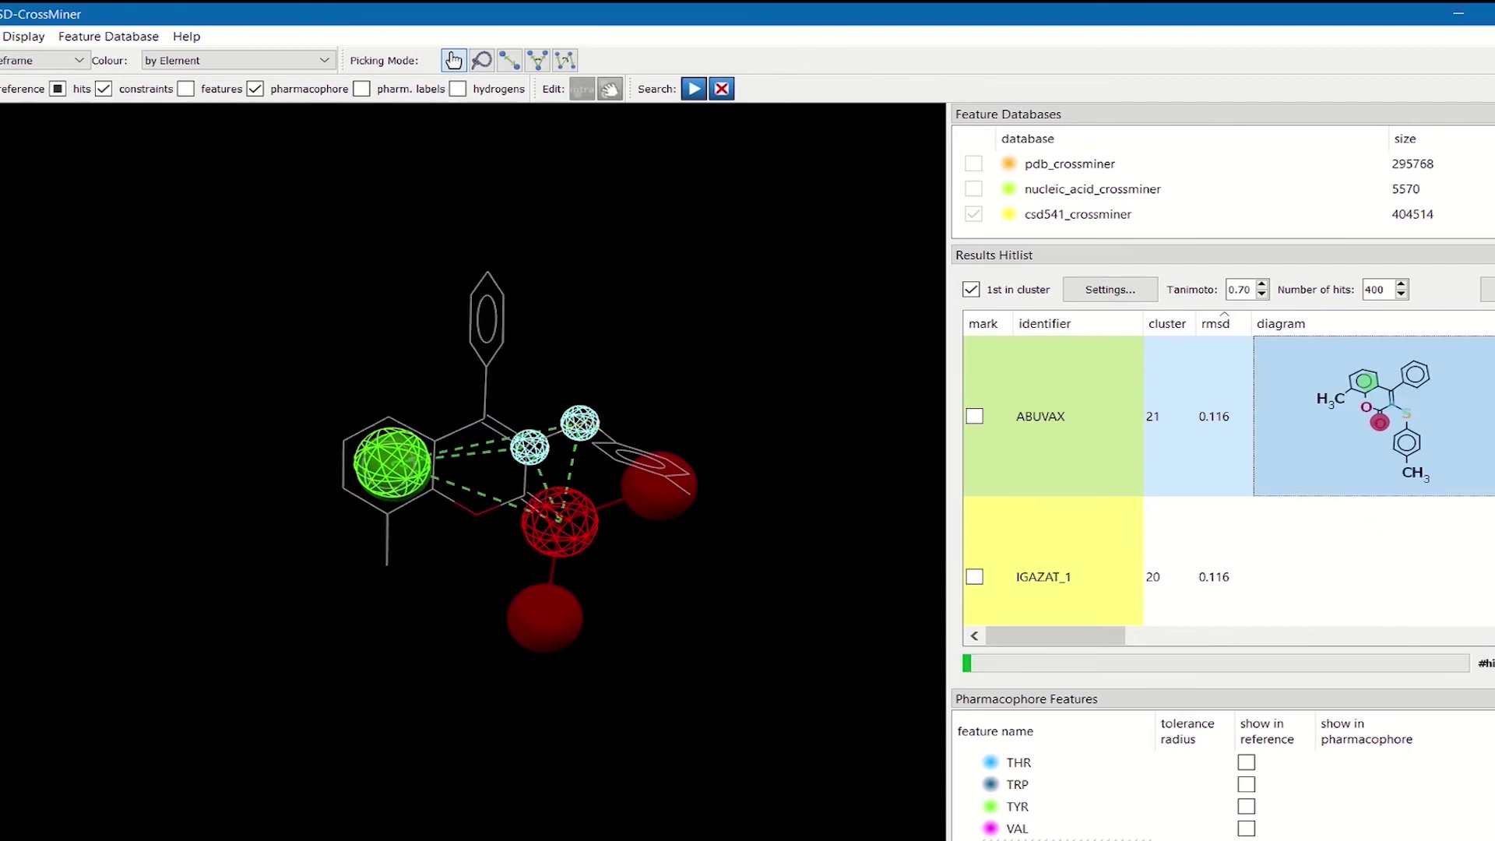
key("Down")
key("Down")
key("Down")
key("Down")
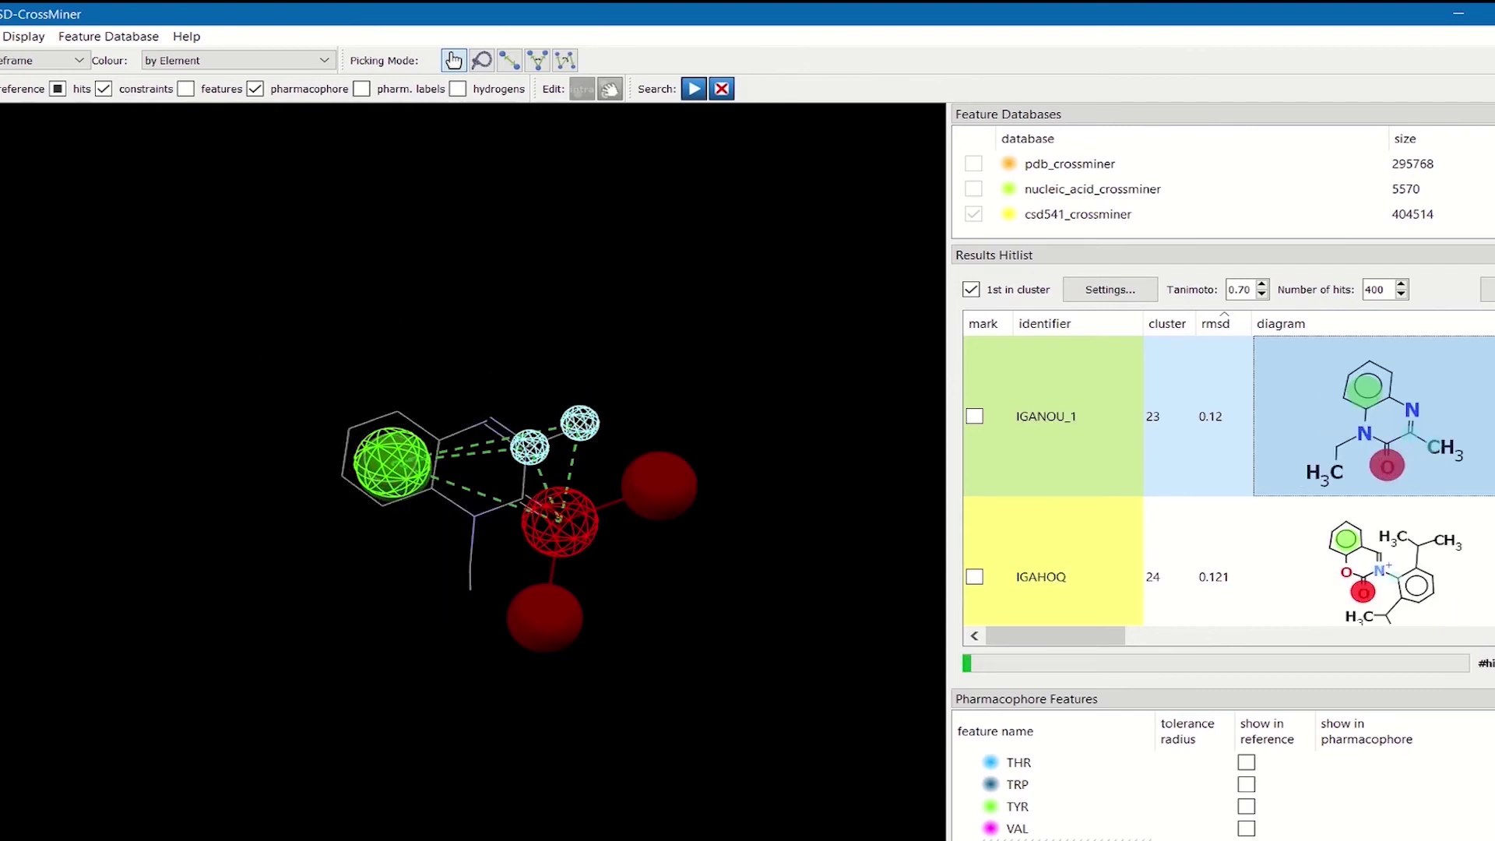
key("Down")
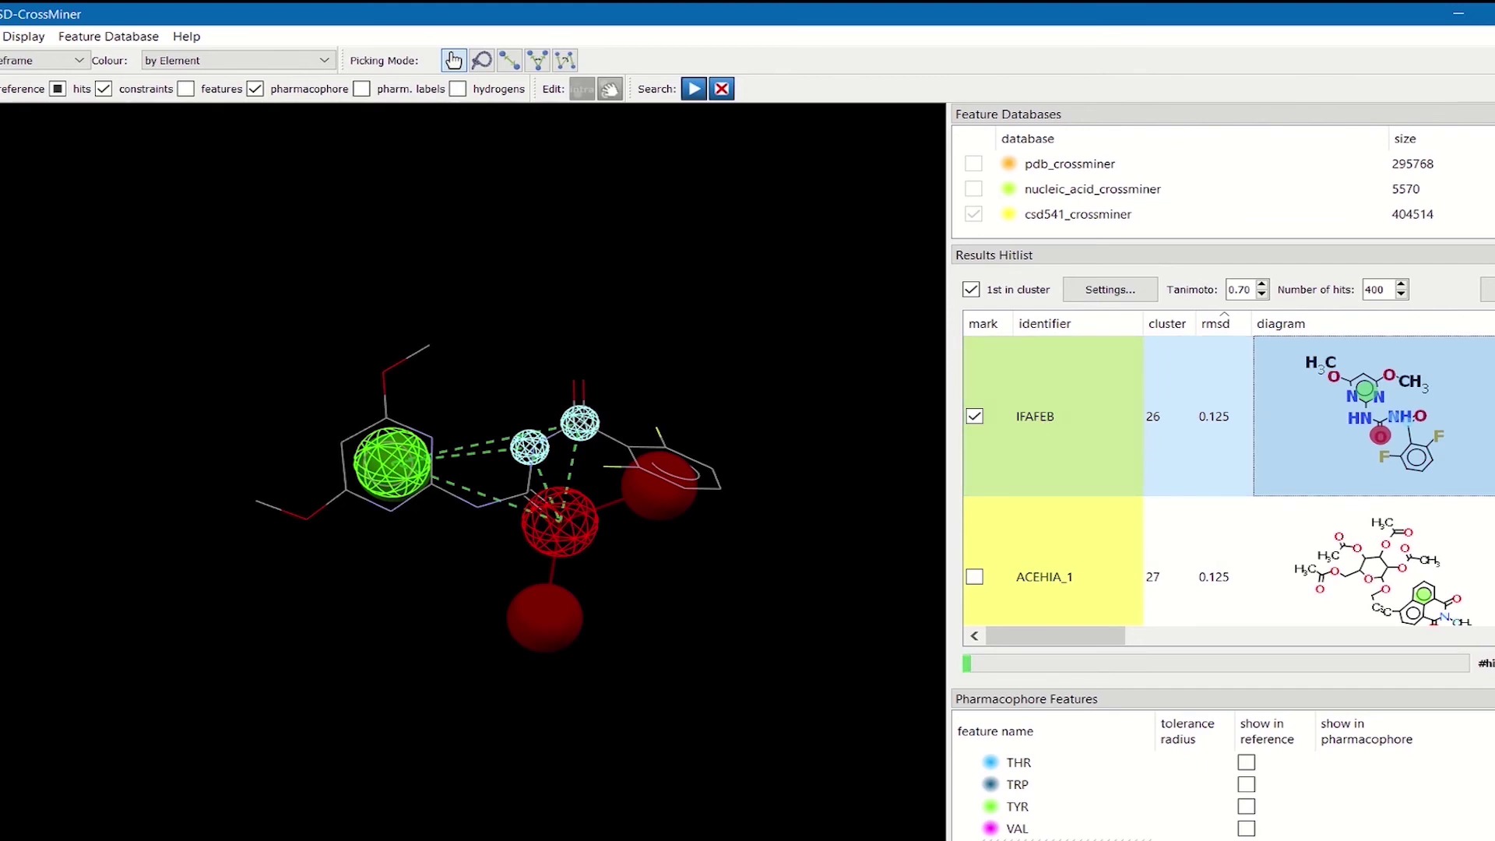
Step: Export the marked IFAFEB hit with File > Export Marked Hits
left_click(2, 36)
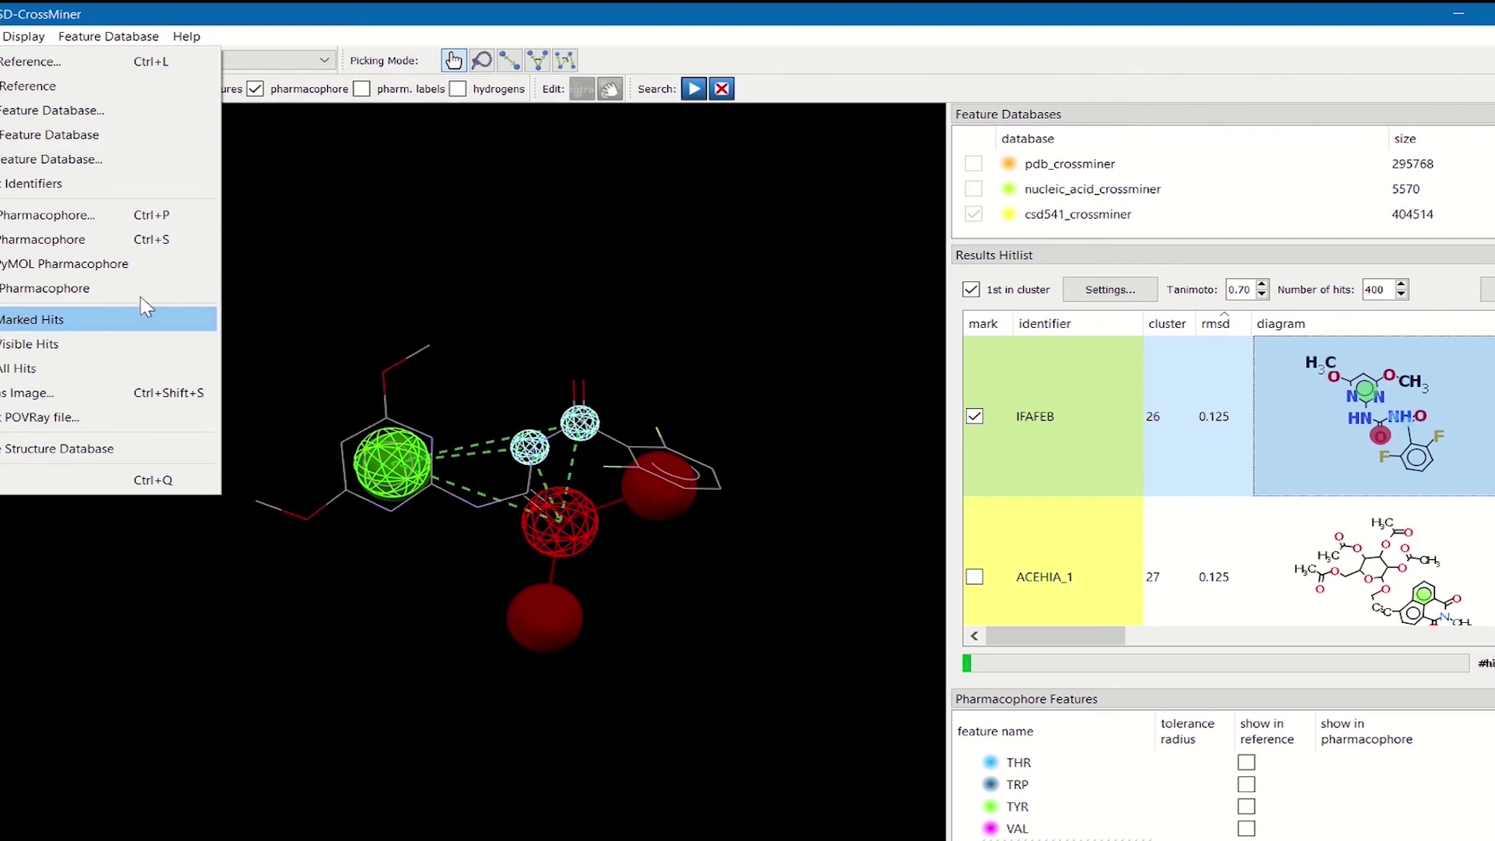
left_click(536, 240)
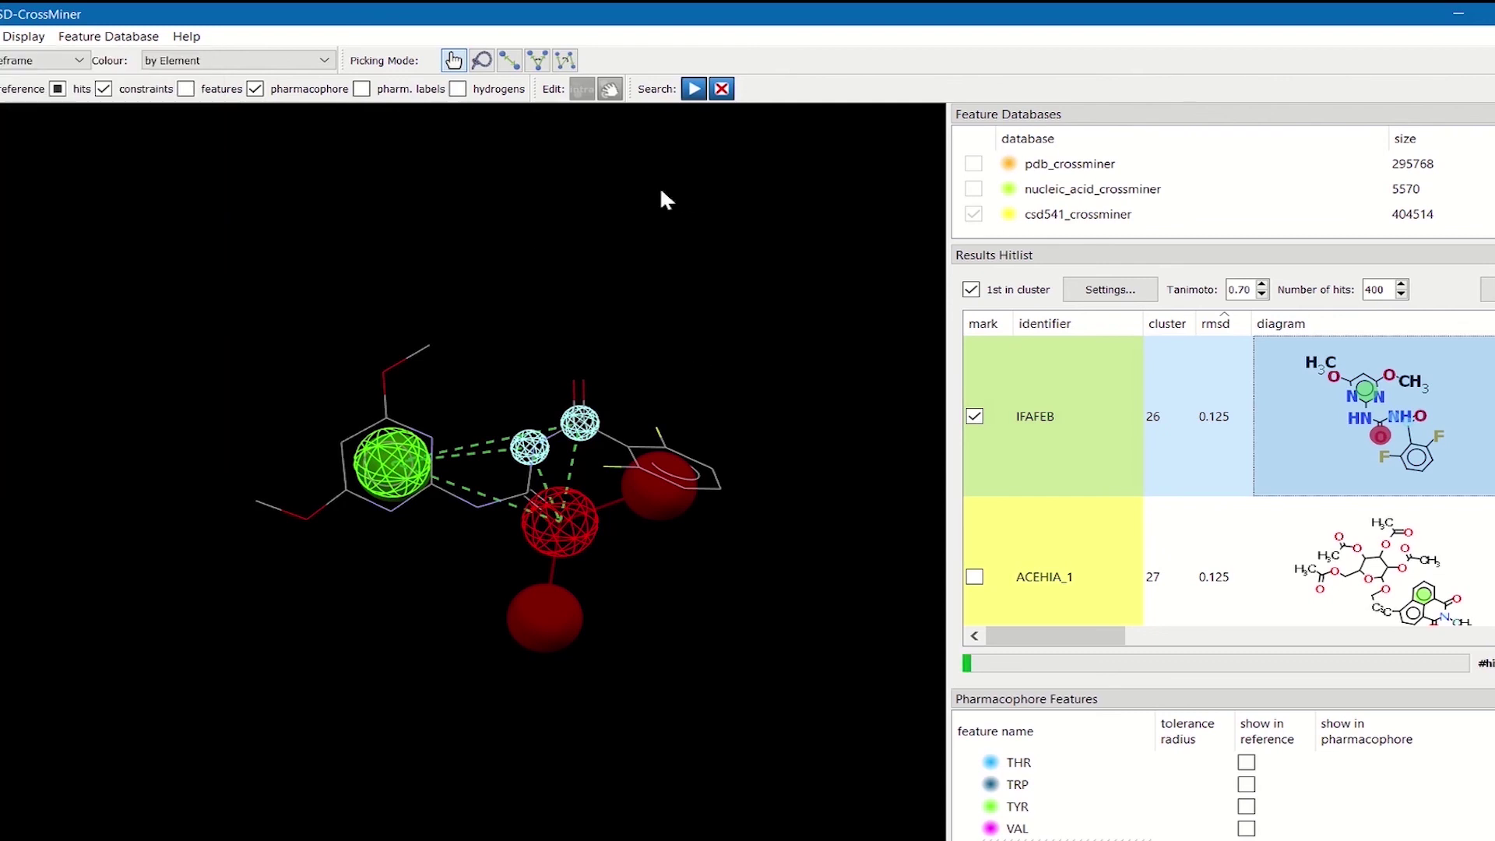
Step: Resume the pharmacophore search and show constraint points on the reference molecule
left_click(696, 91)
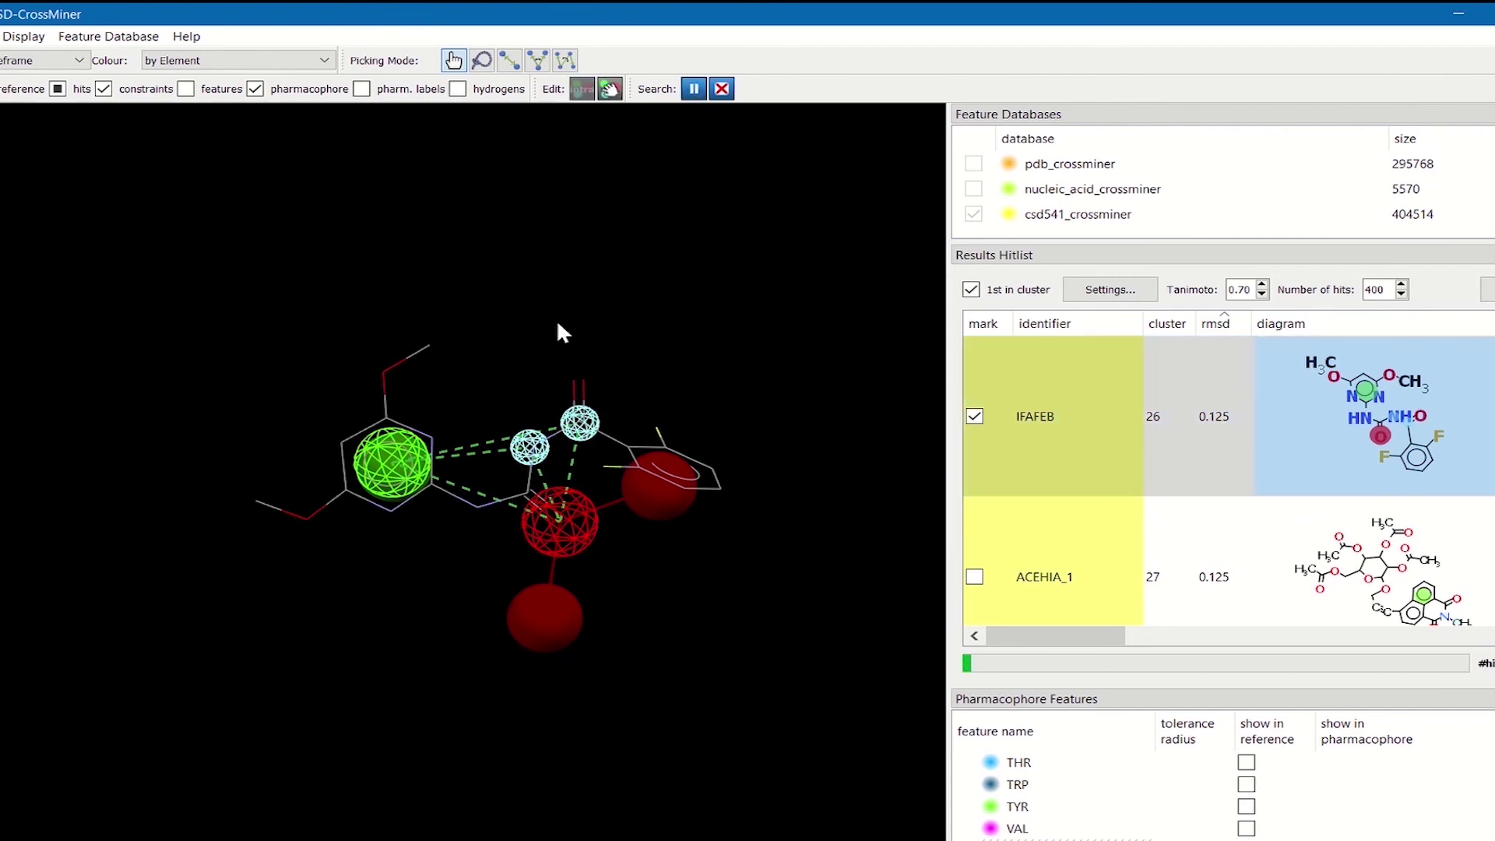
left_click(186, 88)
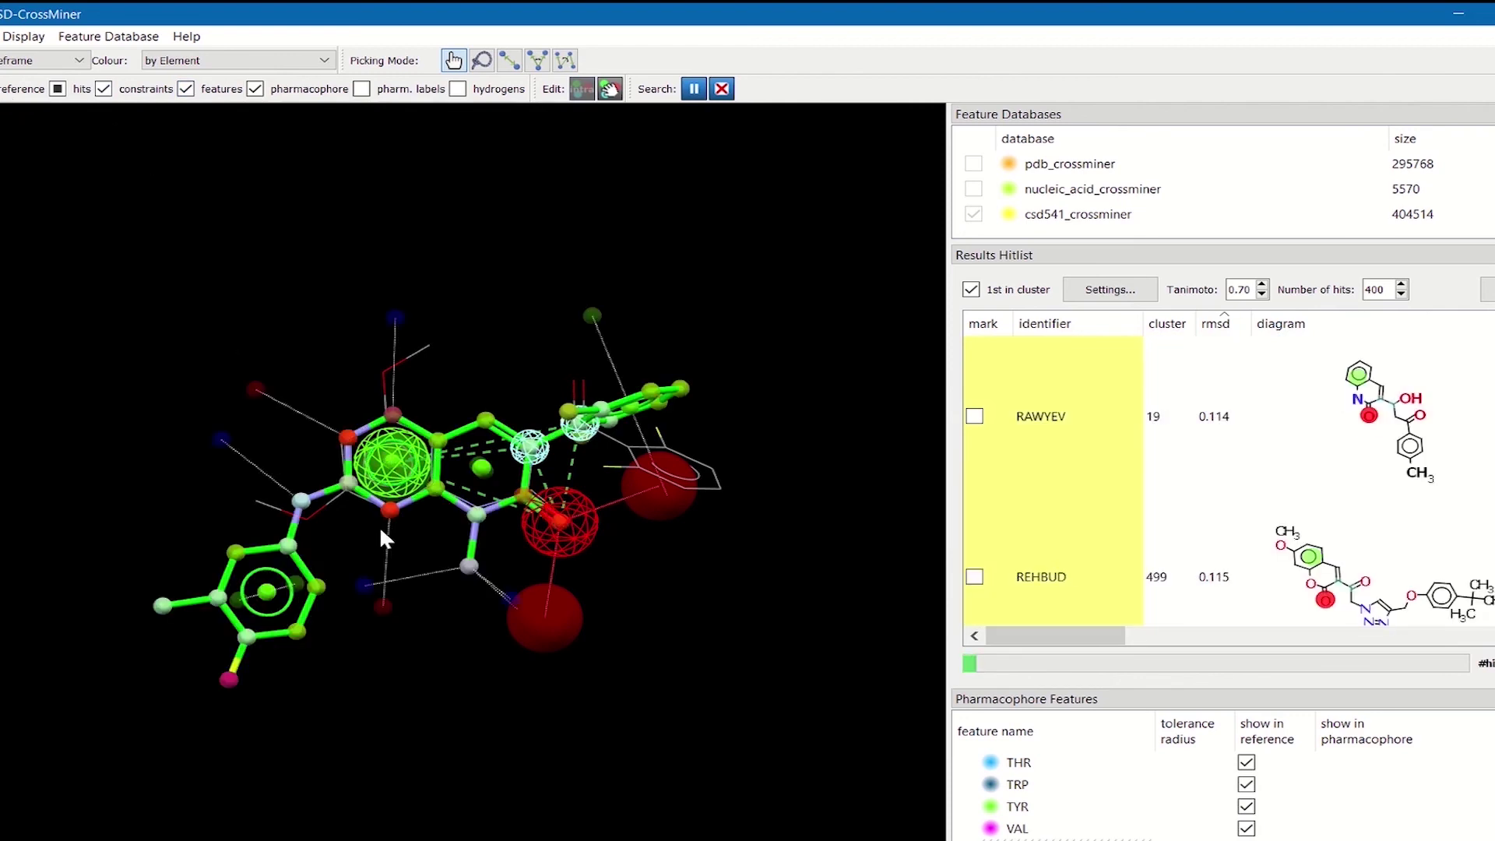
Step: Add a donor_projected feature at the reference atom, hide constraints, and view hit ACEROQ_1
right_click(301, 499)
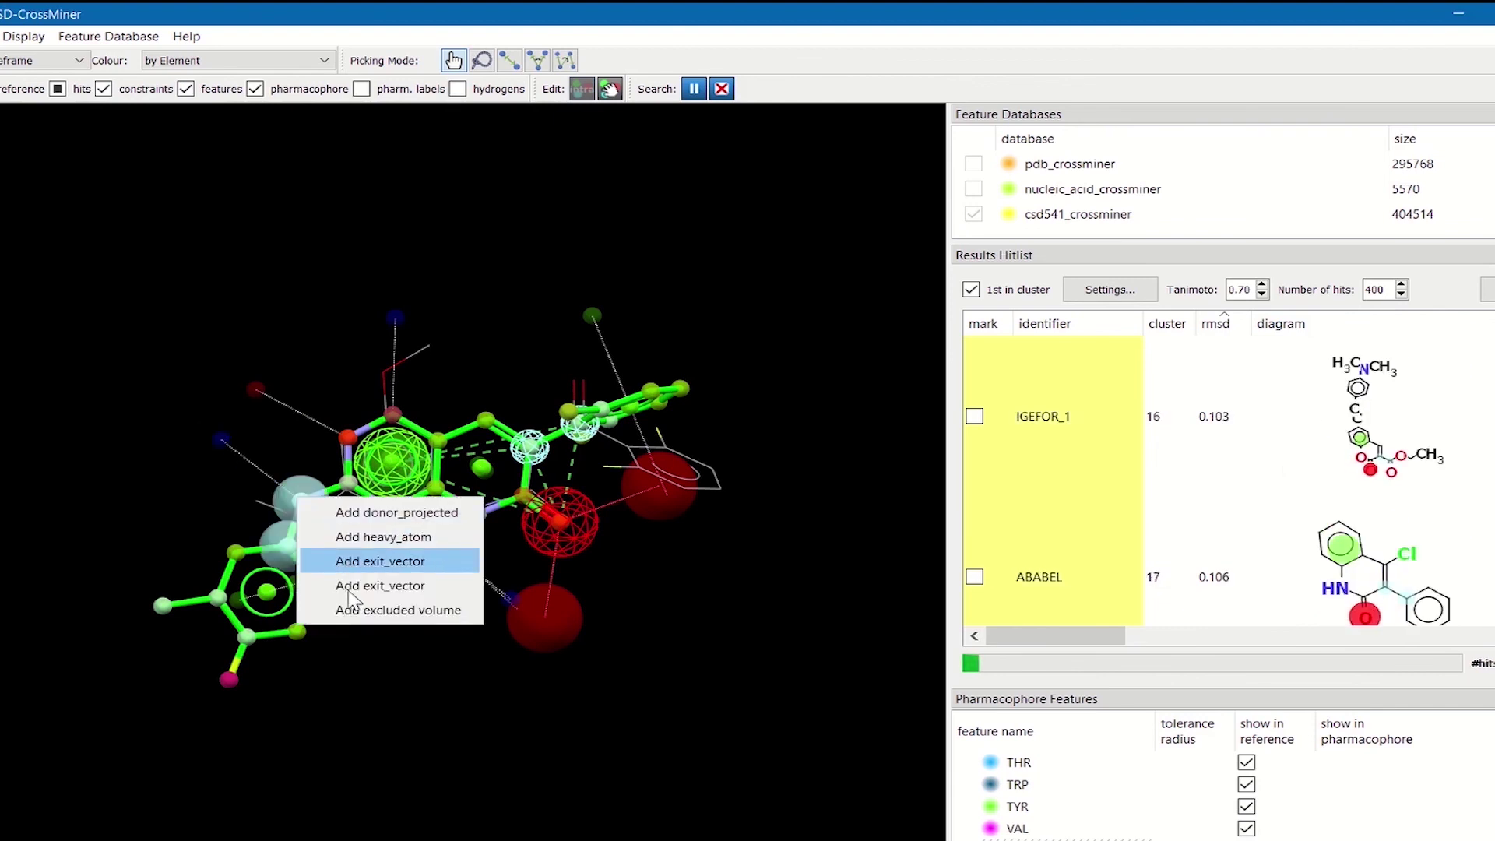
left_click(354, 514)
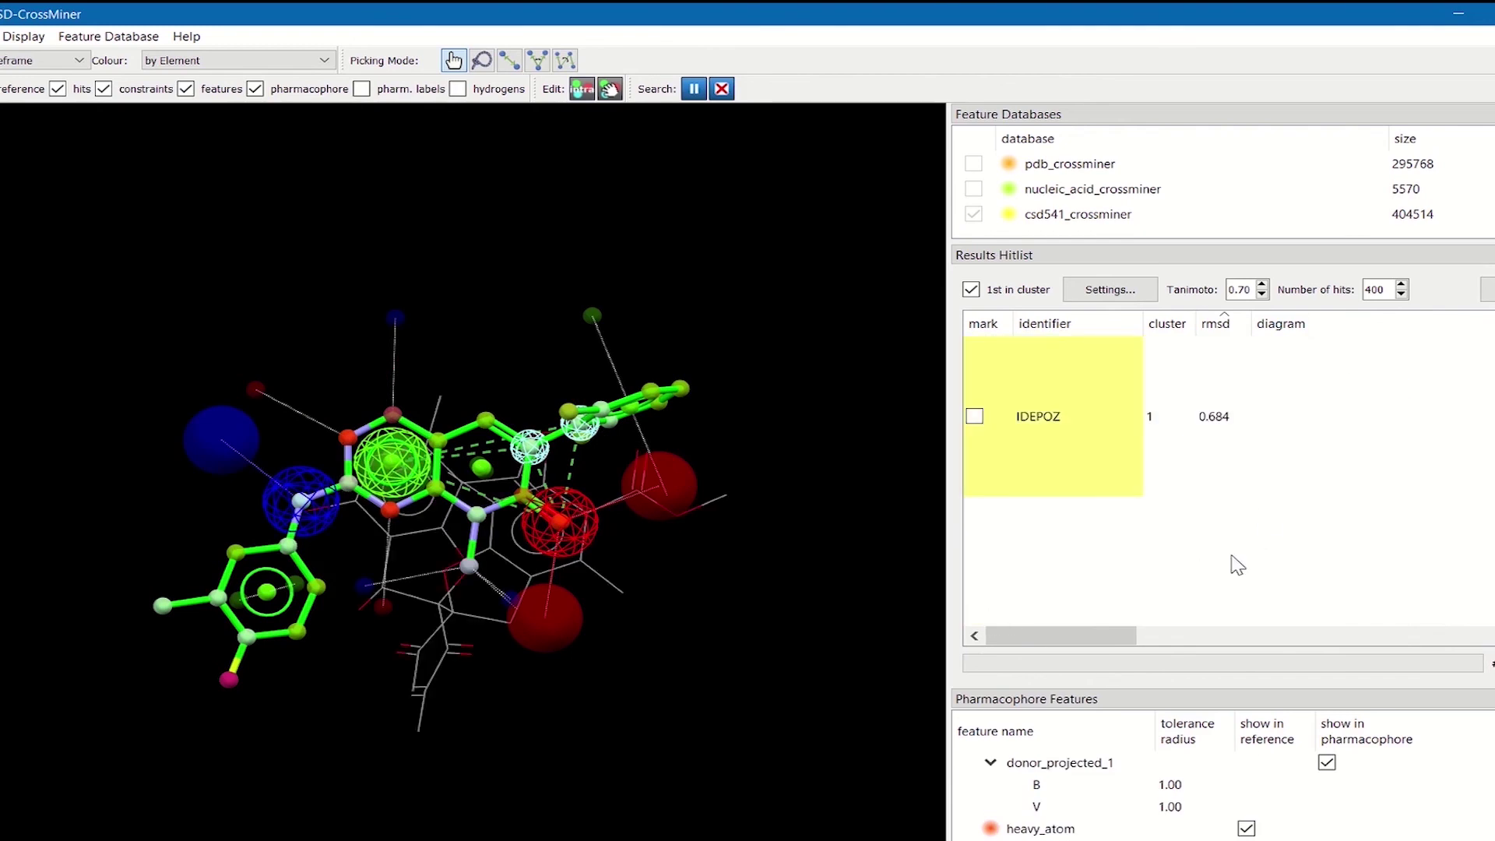
left_click(186, 89)
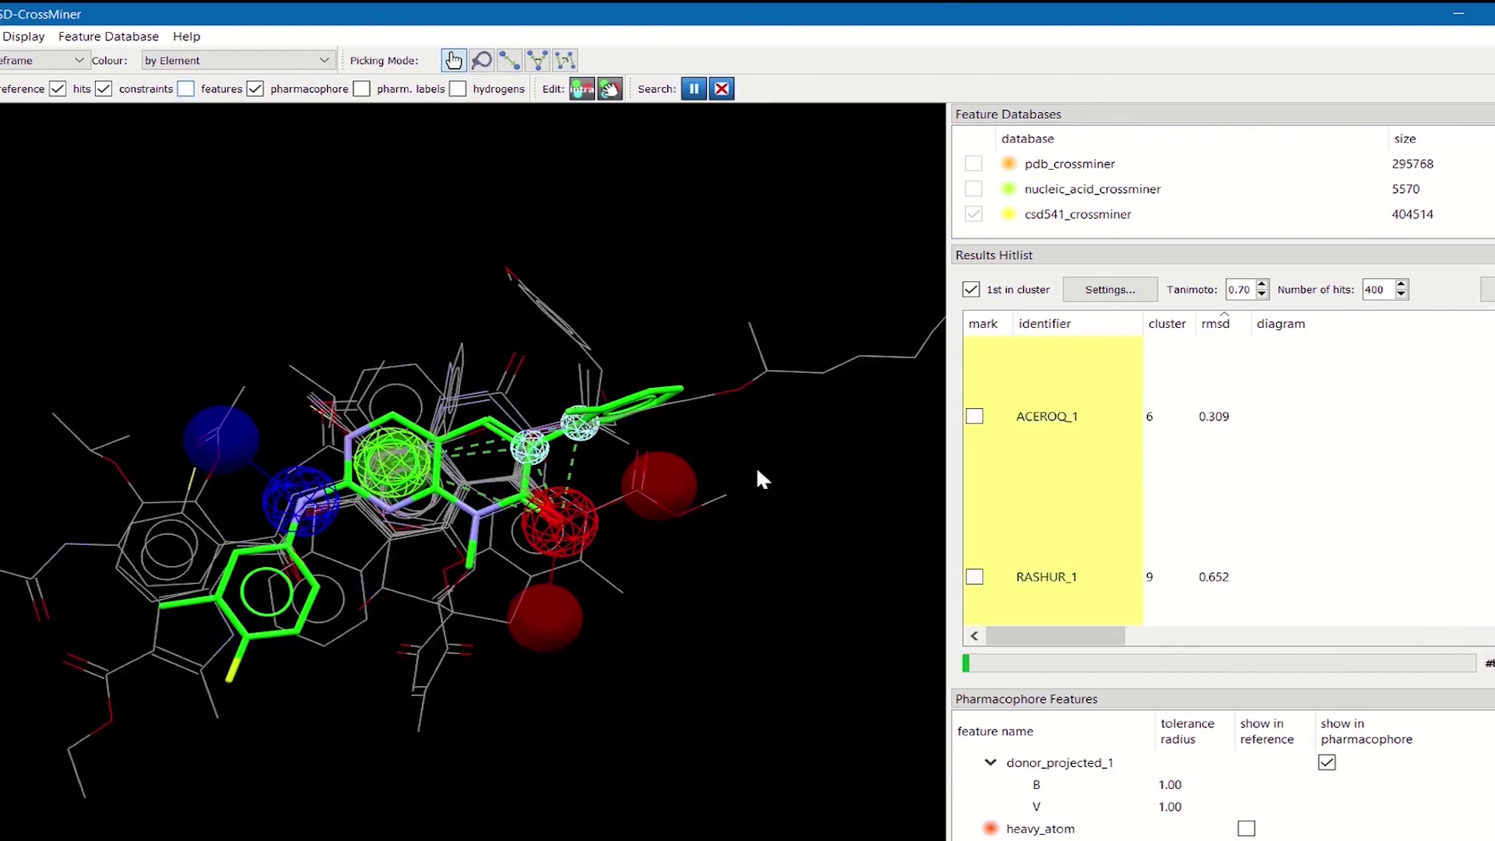
left_click(1313, 465)
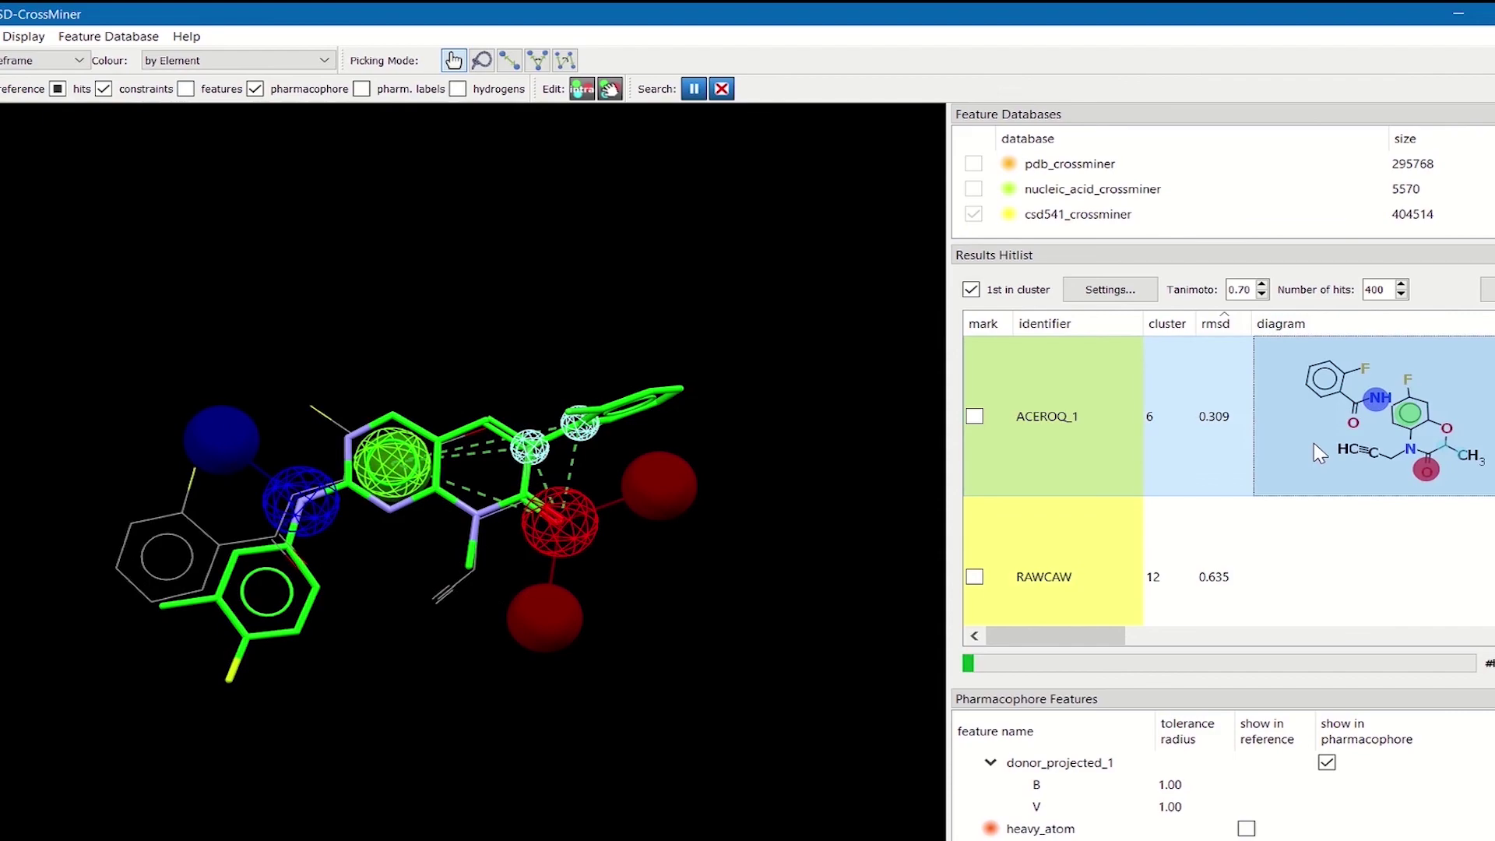